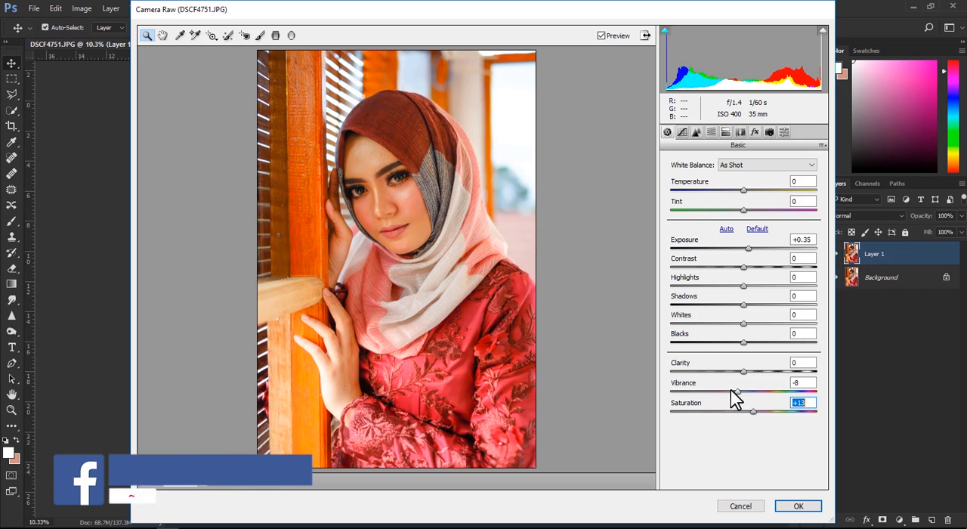
- Raise the exposure to +0.80 and set the sharpening amount to 23
left_click_drag(750, 259, 762, 257)
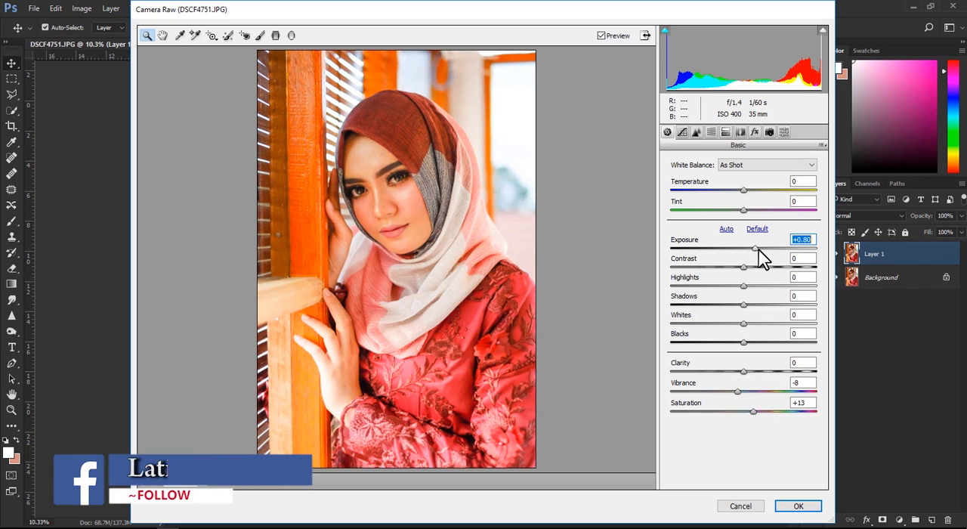
left_click(695, 132)
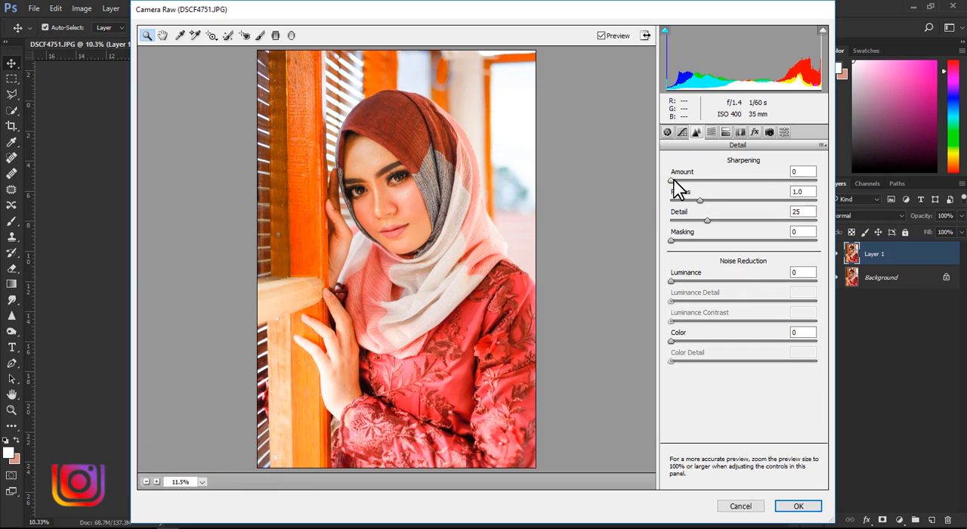
left_click_drag(671, 181, 694, 184)
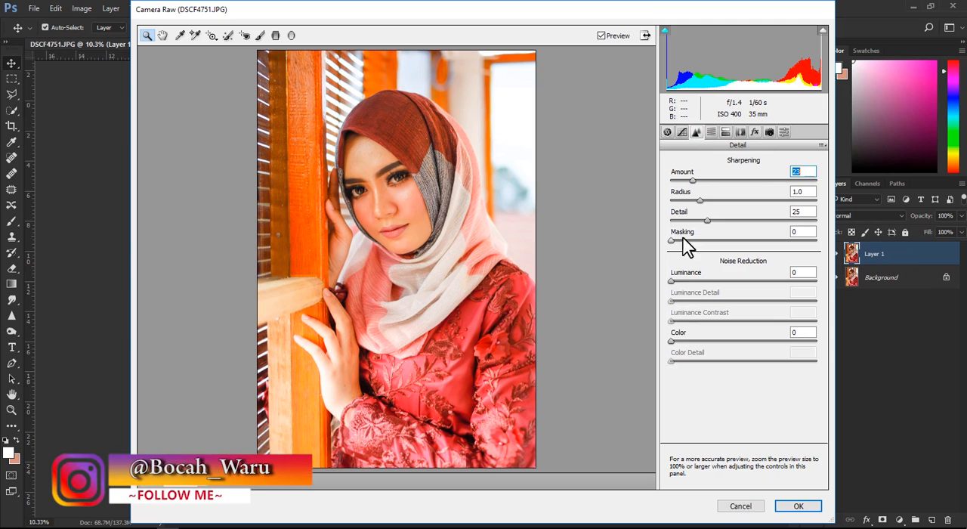
- Set the noise reduction luminance to 26 and the luminance detail to 60, checking the face up close
left_click_drag(674, 281, 695, 281)
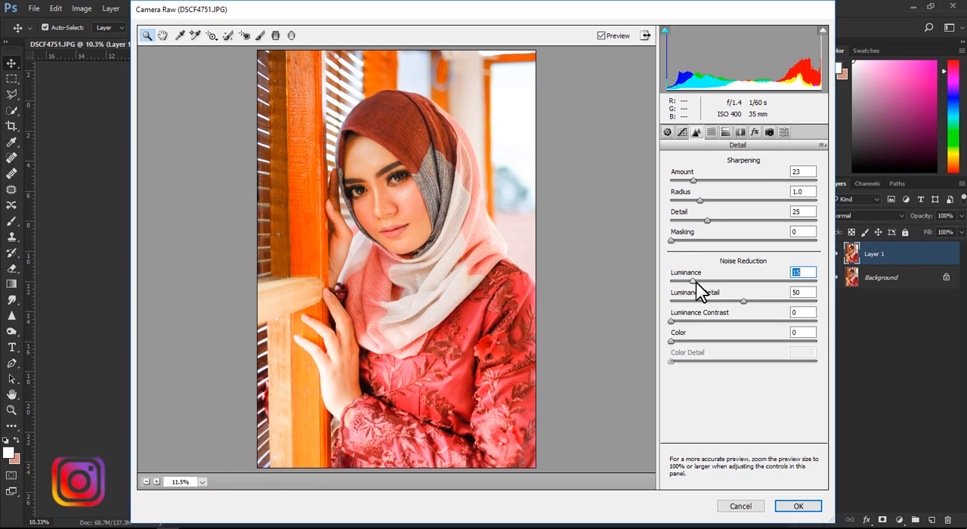
left_click(391, 179)
left_click_drag(698, 279, 716, 295)
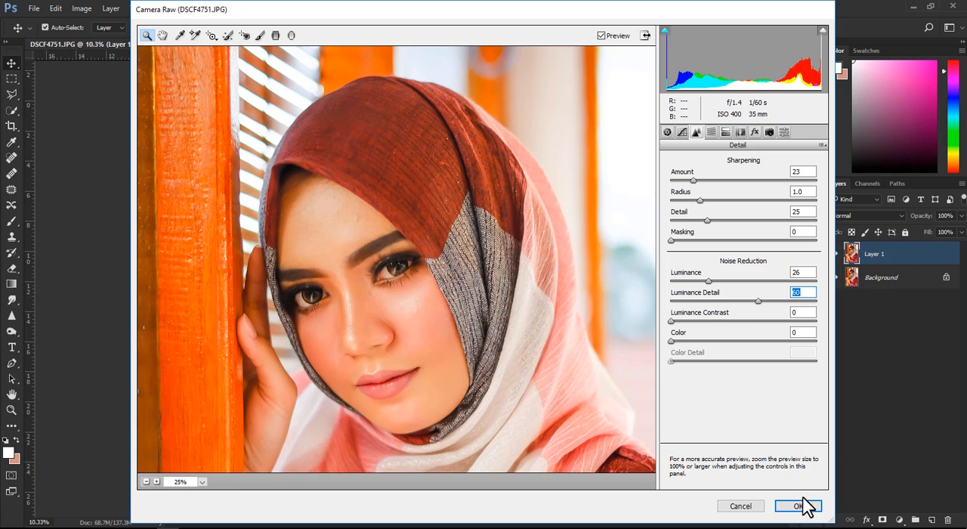
- Adjust the reds in the HSL settings to hue -8, saturation +18 and luminance -12
left_click(711, 132)
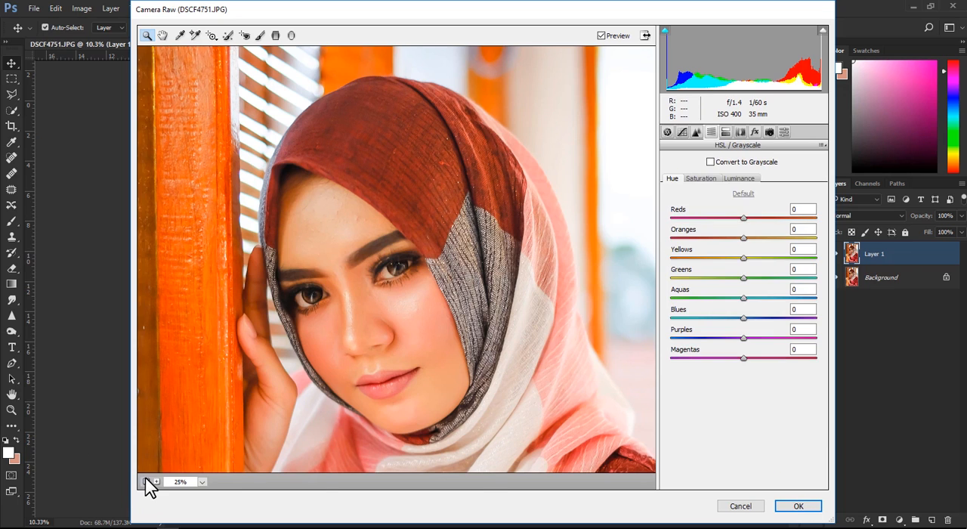
left_click(147, 480)
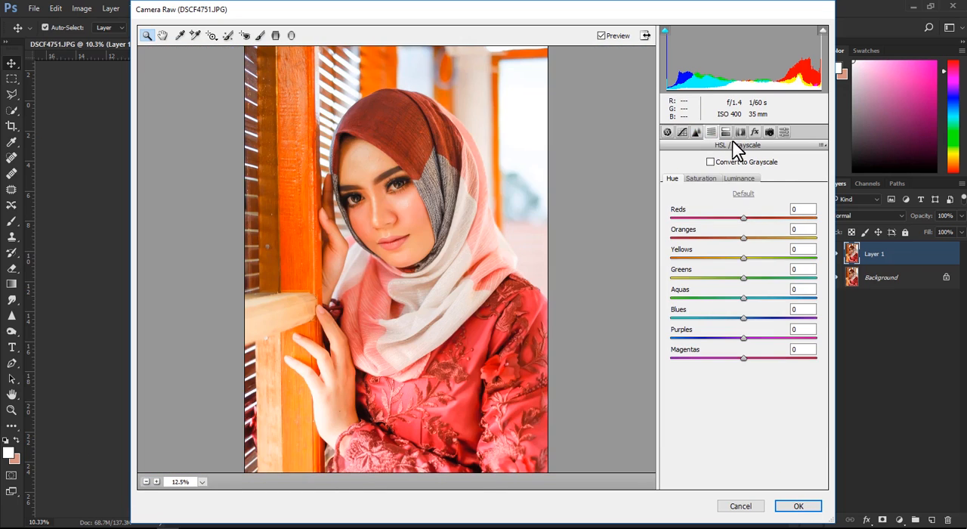
left_click_drag(749, 215, 733, 213)
left_click(701, 179)
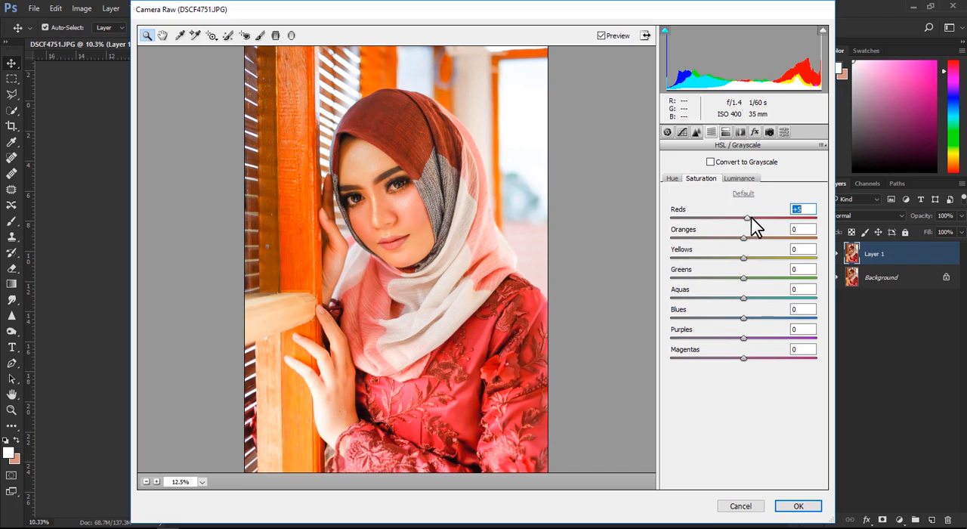
left_click_drag(760, 220, 742, 233)
- Adjust the oranges in the HSL settings to hue -11, saturation -3 and luminance +25
left_click(672, 179)
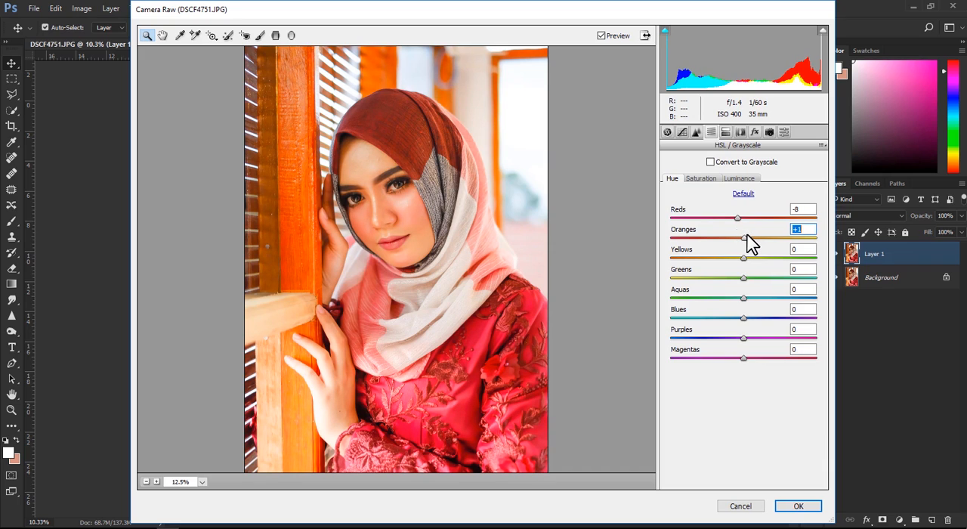
left_click(700, 179)
mouse_move(745, 237)
left_mouse_down()
mouse_move(763, 238)
mouse_move(731, 233)
mouse_move(742, 232)
left_mouse_up()
left_click(739, 180)
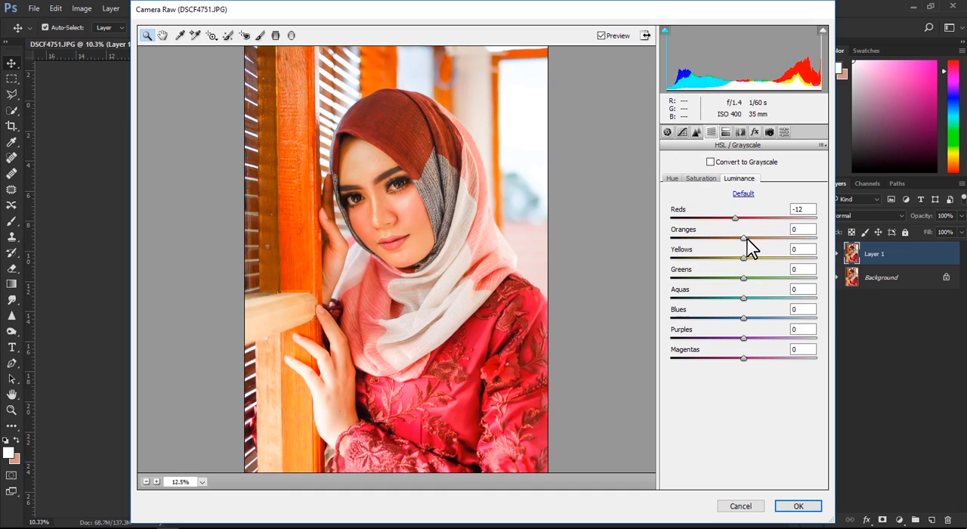
left_click_drag(752, 237, 772, 245)
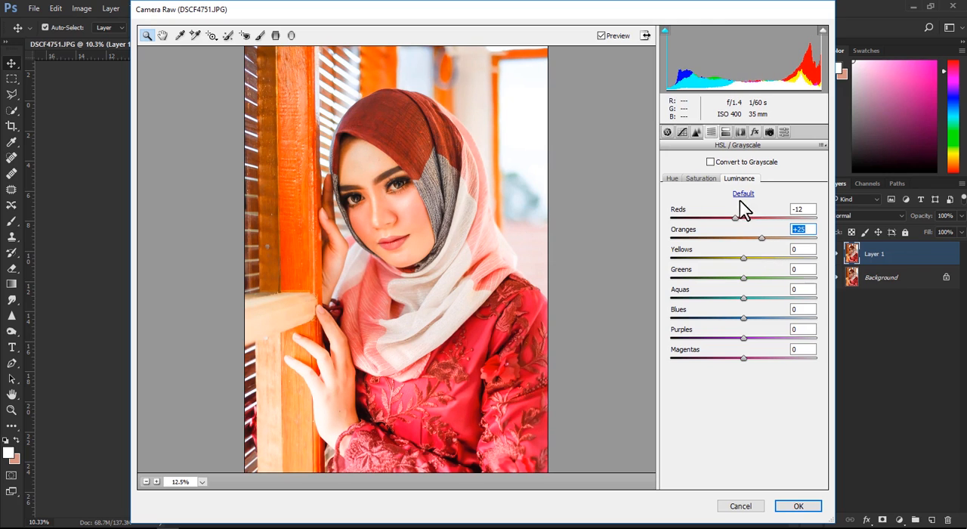
left_click(672, 178)
left_click(745, 236)
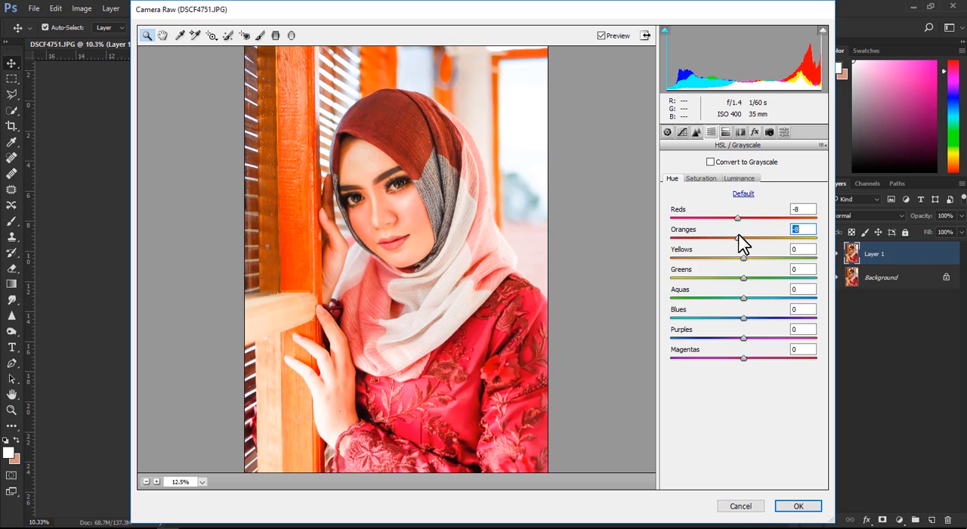
left_click_drag(739, 236, 736, 234)
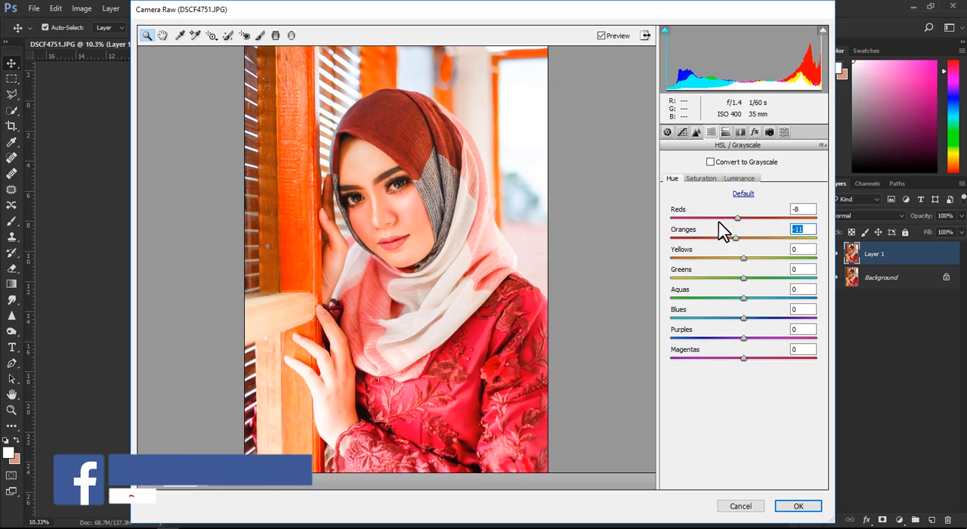
- Adjust the yellows in the HSL settings to hue -37, saturation +10 and luminance +18
left_click_drag(743, 258, 778, 257)
left_click_drag(697, 244, 782, 252)
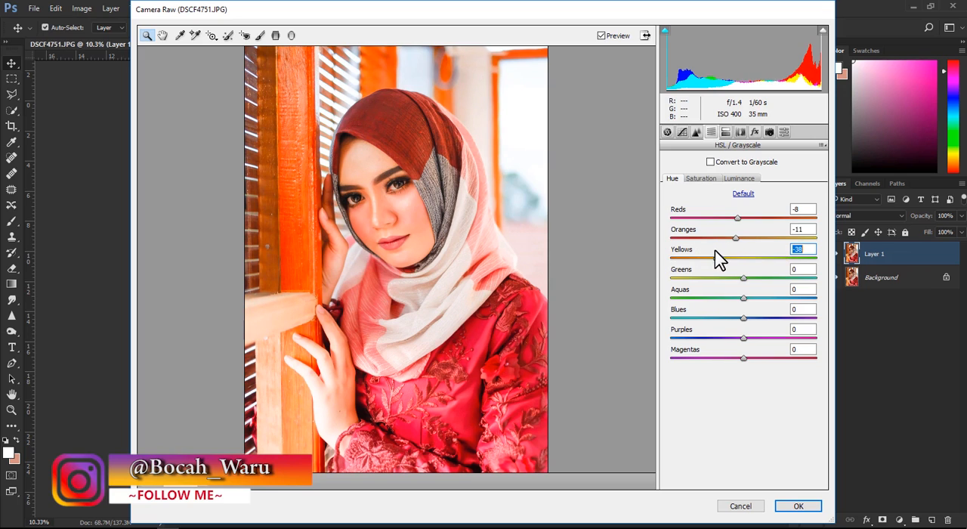
left_click(701, 178)
left_click_drag(741, 258, 696, 255)
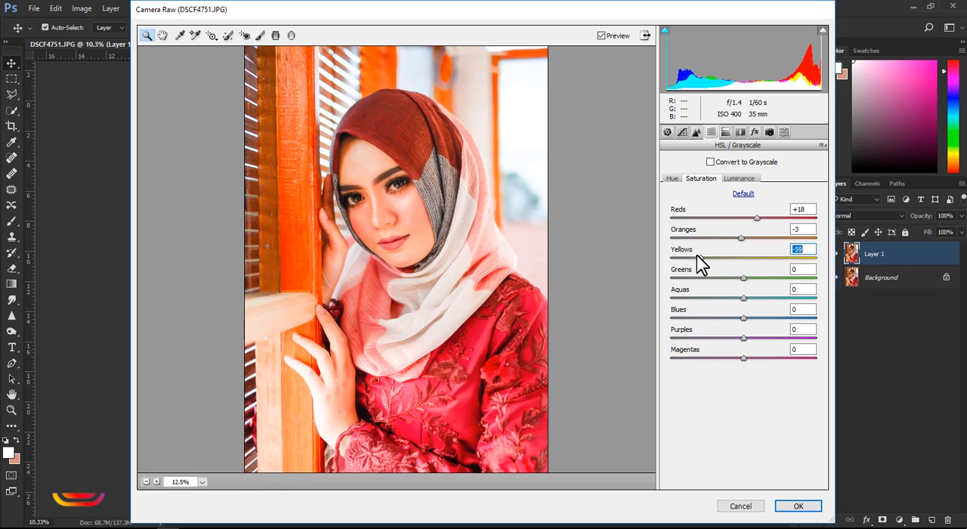
left_click(790, 258)
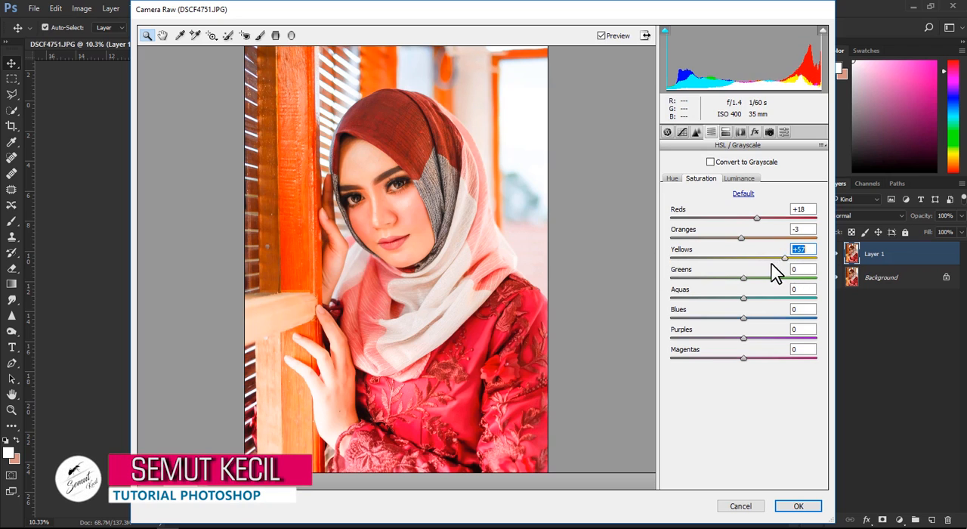
left_click(738, 179)
left_click_drag(743, 257, 684, 258)
left_click(766, 257)
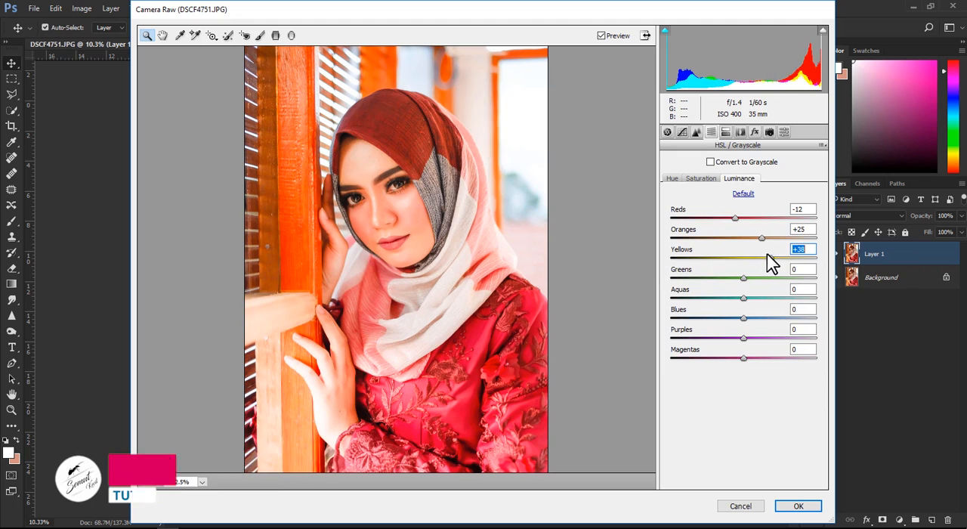
- Raise the greens' luminance to about +68 and set their saturation and hue to +100
left_click_drag(767, 258, 798, 259)
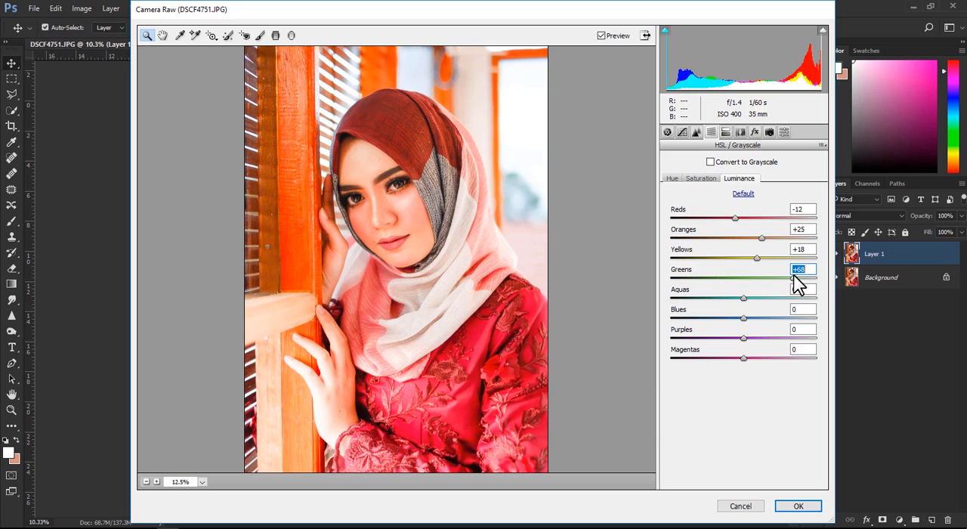
left_click(700, 179)
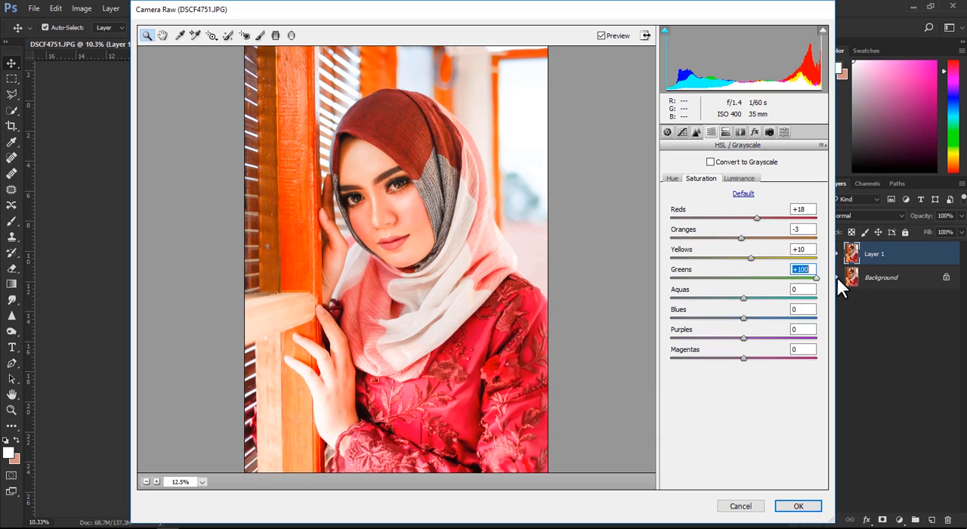
left_click(671, 178)
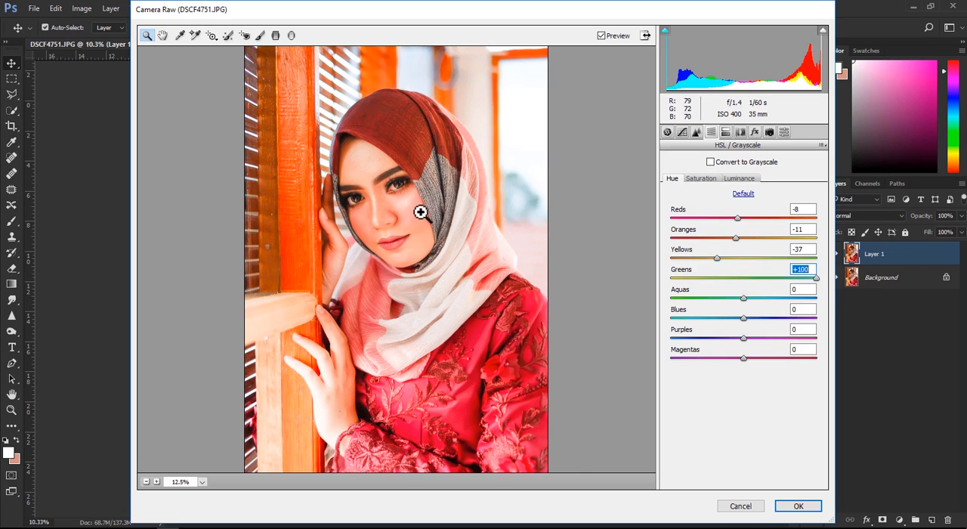
- Check the portrait's face and scarf, then apply the Camera Raw adjustments to Layer 1
left_click(398, 187)
left_click_drag(434, 308, 462, 76)
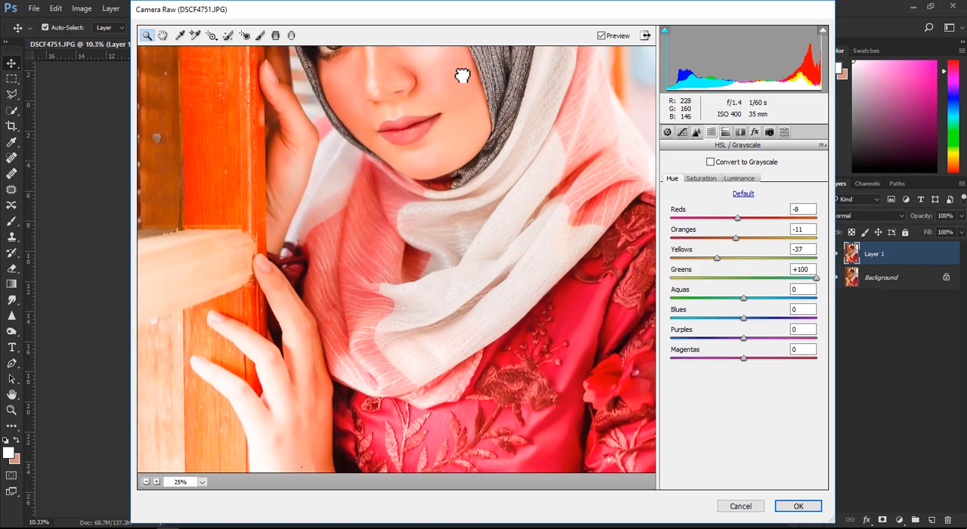
left_click(147, 482)
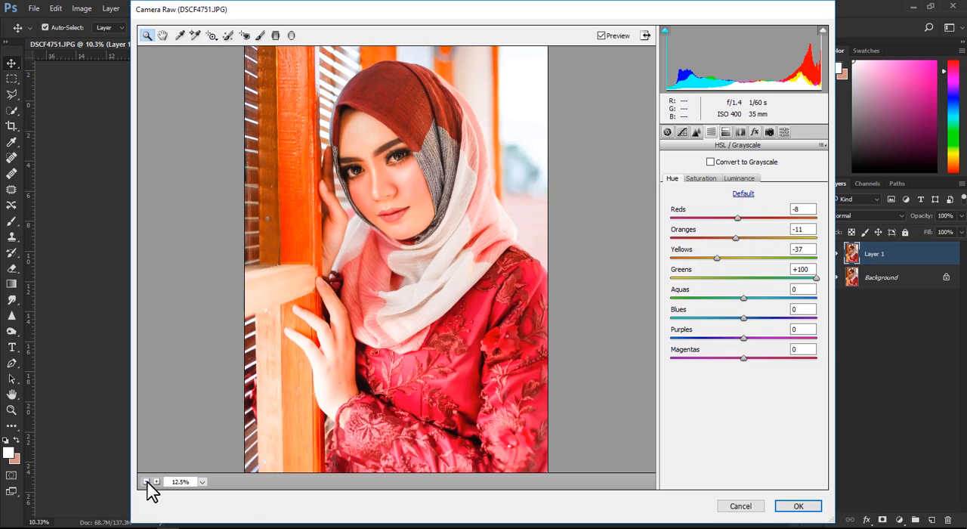
left_click(147, 482)
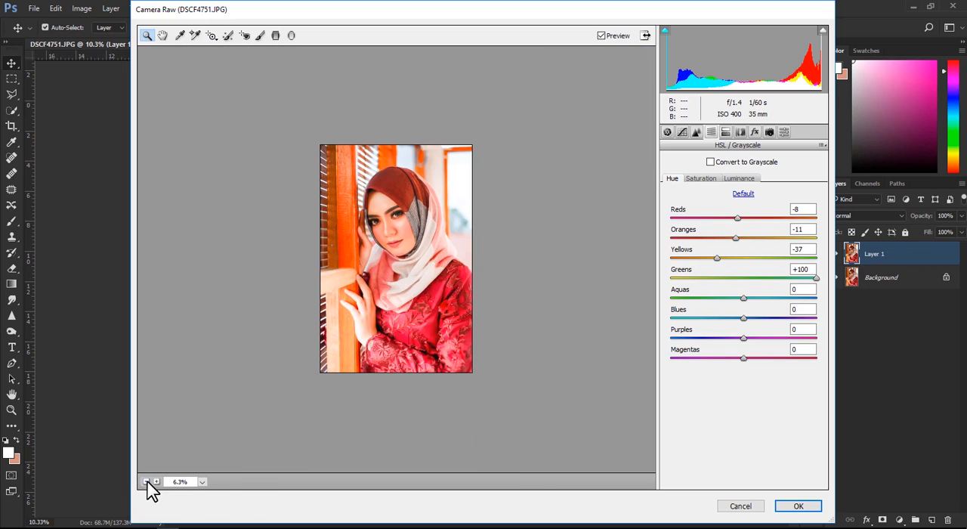
left_click(157, 482)
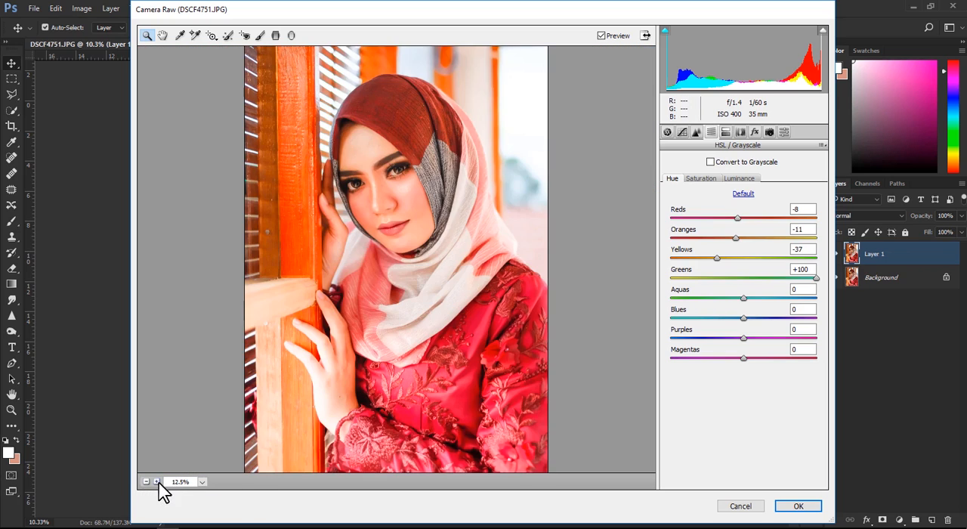
left_click(726, 132)
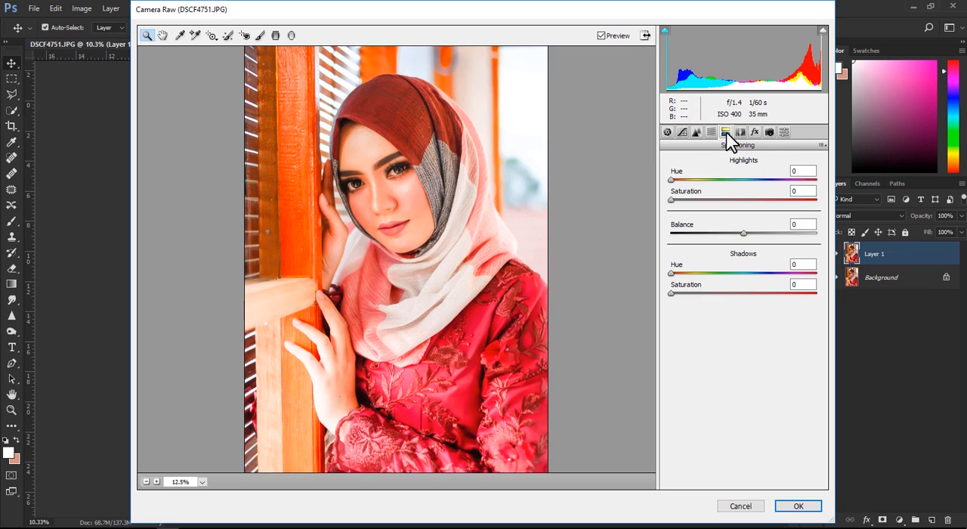
left_click(672, 179)
left_click(794, 506)
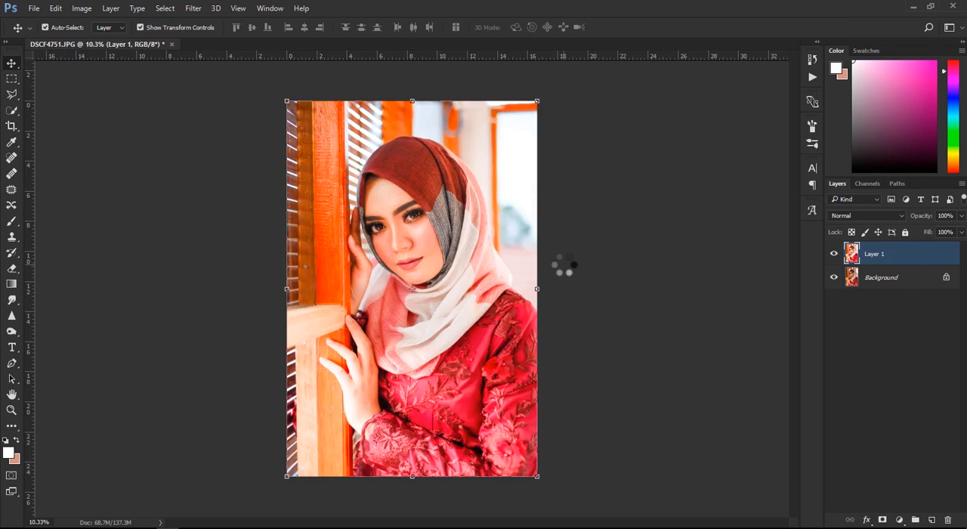
- Compare the portrait with and without Layer 1 and examine the facial skin up close
left_click(835, 255)
left_click(836, 255)
left_click(836, 256)
left_click(835, 255)
left_click(680, 258)
scroll(414, 219, "up", 5)
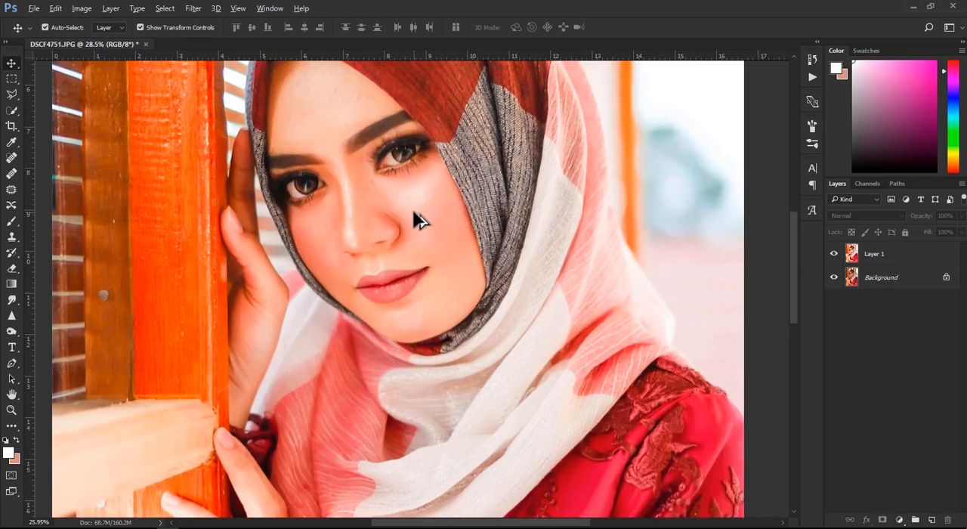
scroll(413, 209, "down", 4)
scroll(412, 209, "down", 2)
- Retouch the small blemishes on the forehead of Layer 1 with the Healing Brush tool
left_click(861, 257)
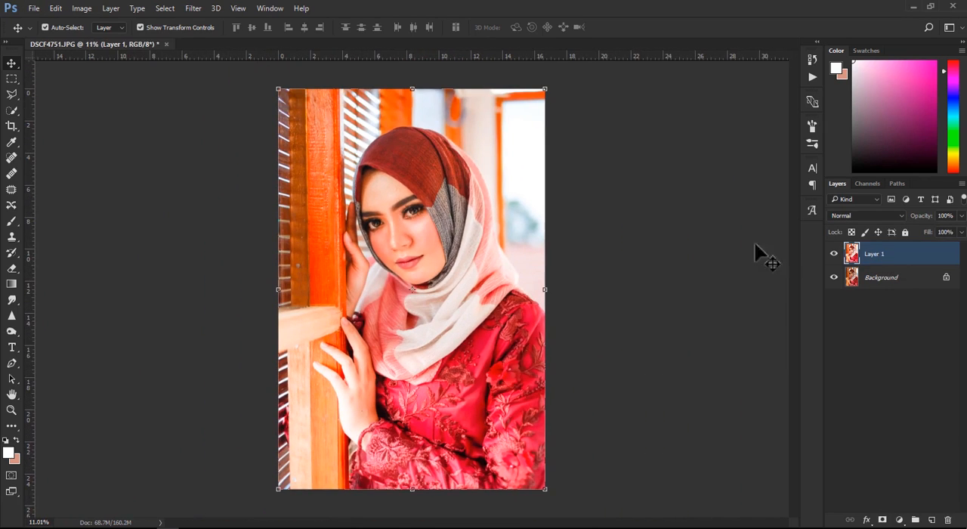
left_click(22, 173)
scroll(401, 176, "up", 5)
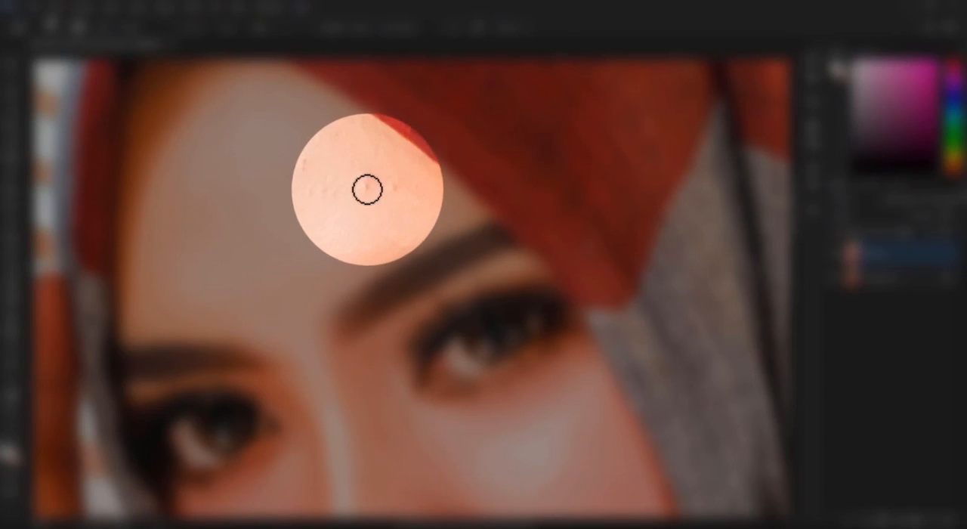
left_click(367, 188)
left_click(477, 208)
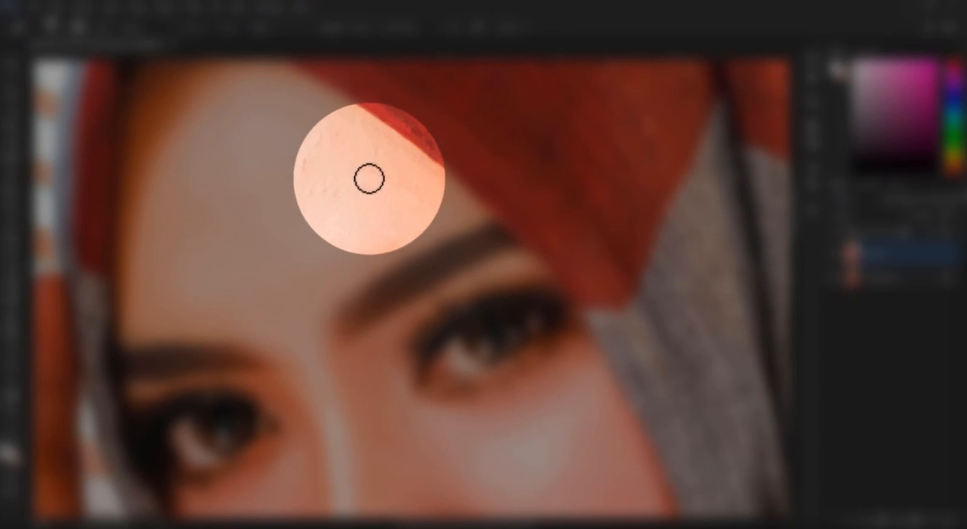
- Flatten and tilt the Healing Brush tip into a thin slanted ellipse and retouch the remaining bumps across the forehead
left_click(63, 25)
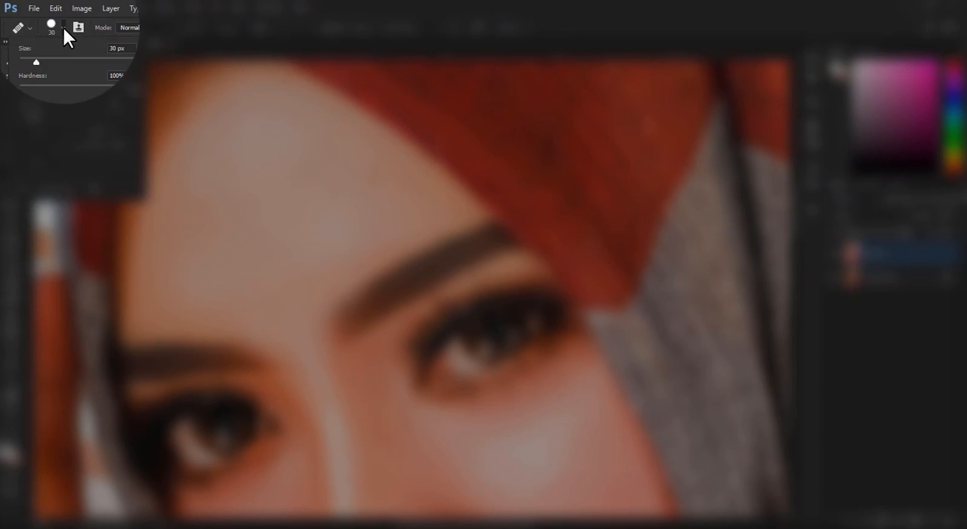
mouse_move(41, 161)
left_mouse_down()
mouse_move(37, 150)
mouse_move(55, 143)
left_mouse_up()
left_click(335, 171)
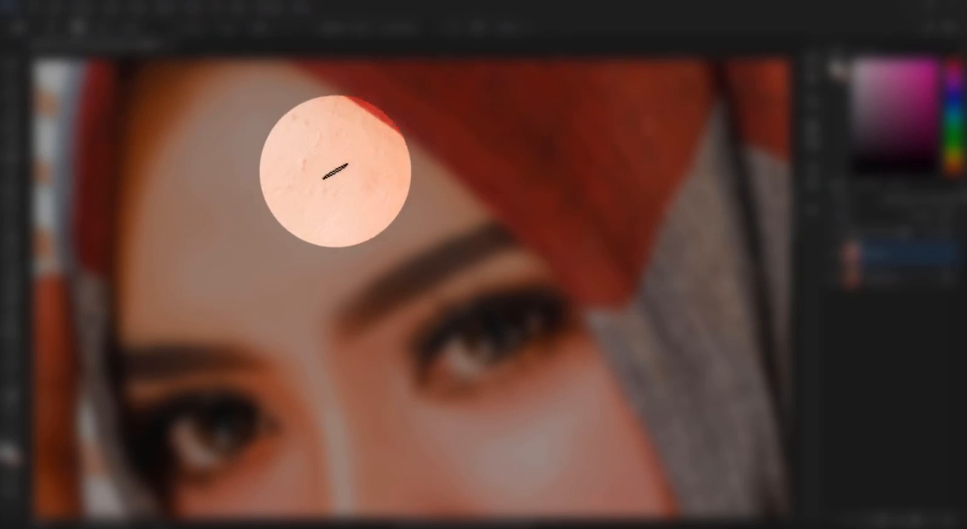
left_click(315, 167, "alt")
left_click(318, 141)
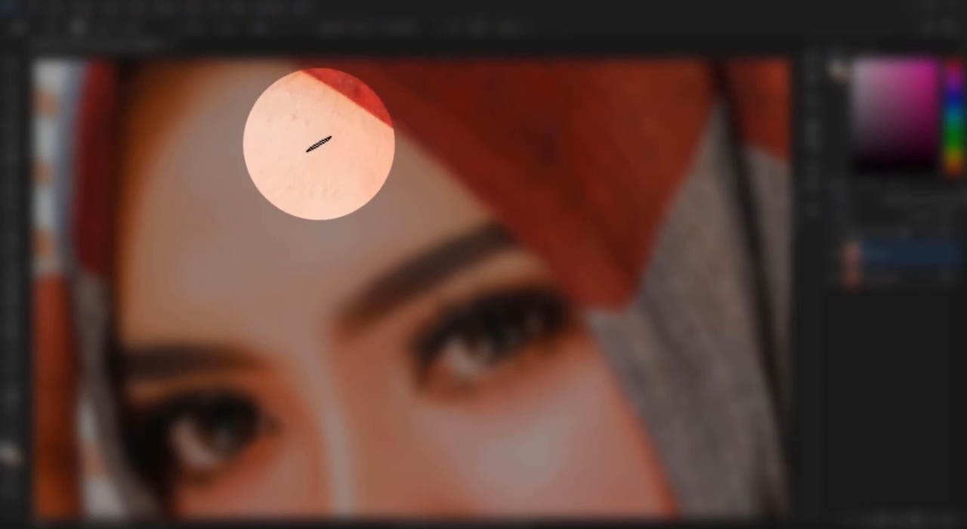
left_click(307, 124)
left_click(293, 112, "alt")
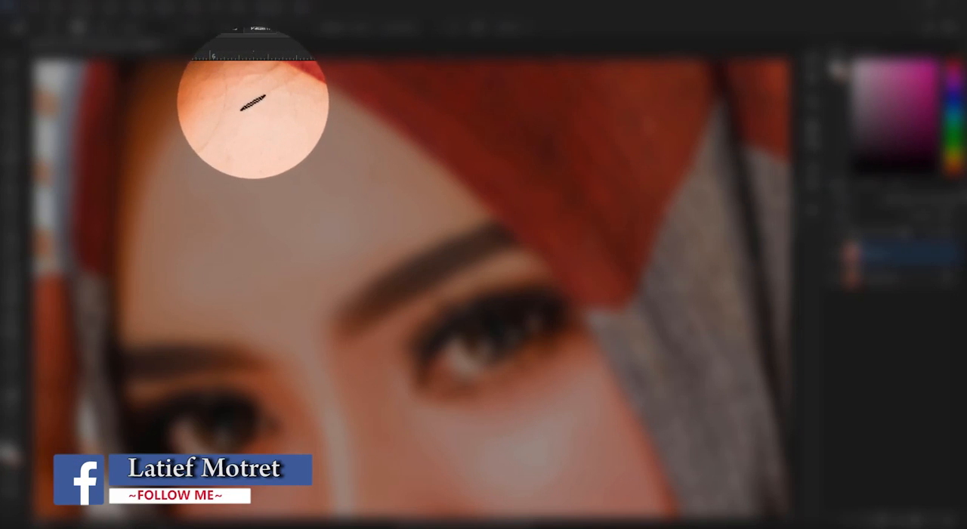
scroll(334, 140, "up", 3)
left_click(345, 172, "alt")
left_click_drag(335, 153, 335, 161)
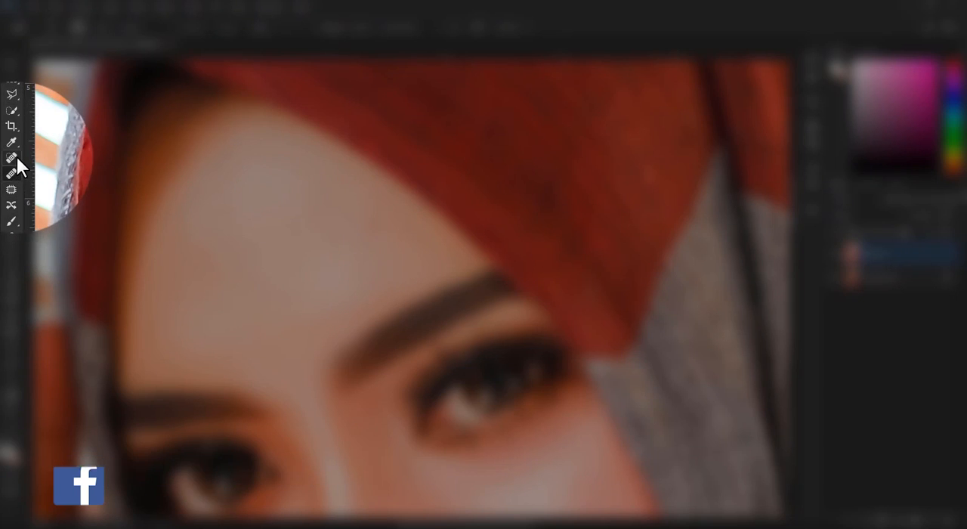
- Retouch the remaining small spots across the forehead of Layer 1 with the Spot Healing Brush tool
left_click(13, 158)
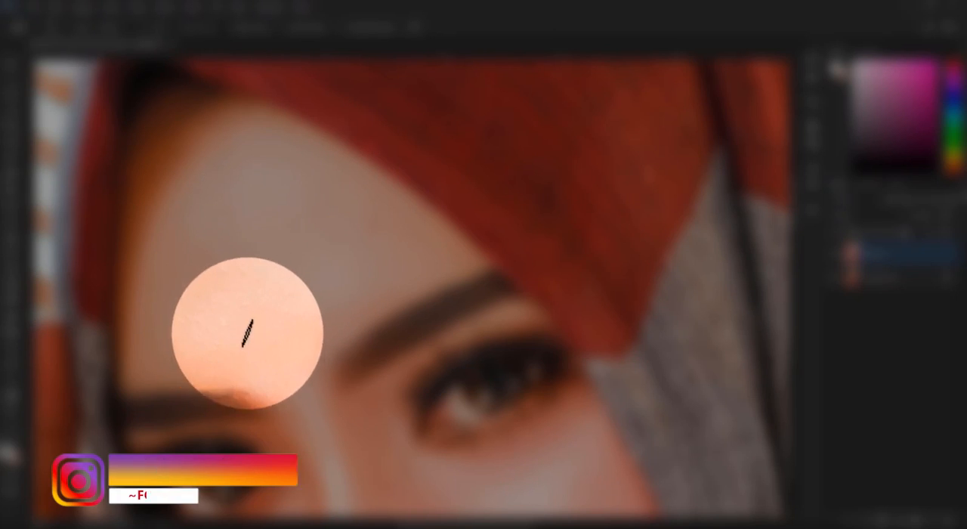
left_click_drag(248, 333, 470, 274)
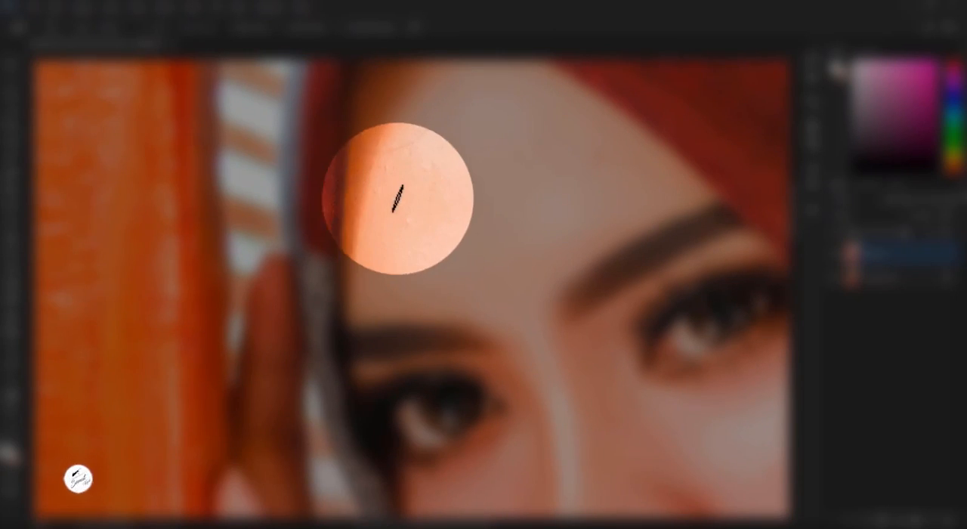
left_click_drag(448, 184, 435, 284)
mouse_move(417, 197)
left_mouse_down()
mouse_move(401, 256)
mouse_move(372, 277)
left_mouse_up()
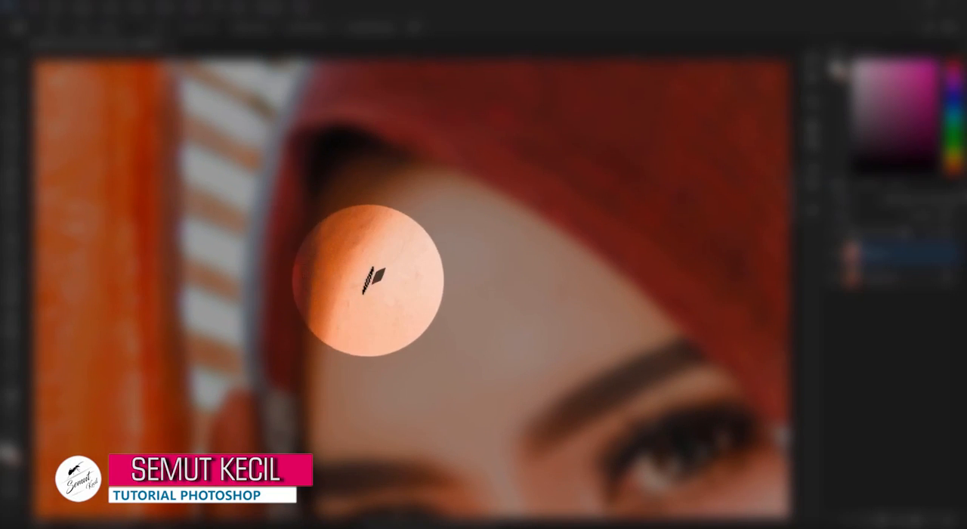
left_click(412, 235)
mouse_move(459, 225)
left_mouse_down()
mouse_move(425, 245)
mouse_move(400, 239)
mouse_move(433, 207)
left_mouse_up()
mouse_move(495, 302)
left_mouse_down()
mouse_move(412, 268)
mouse_move(332, 296)
mouse_move(355, 282)
left_mouse_up()
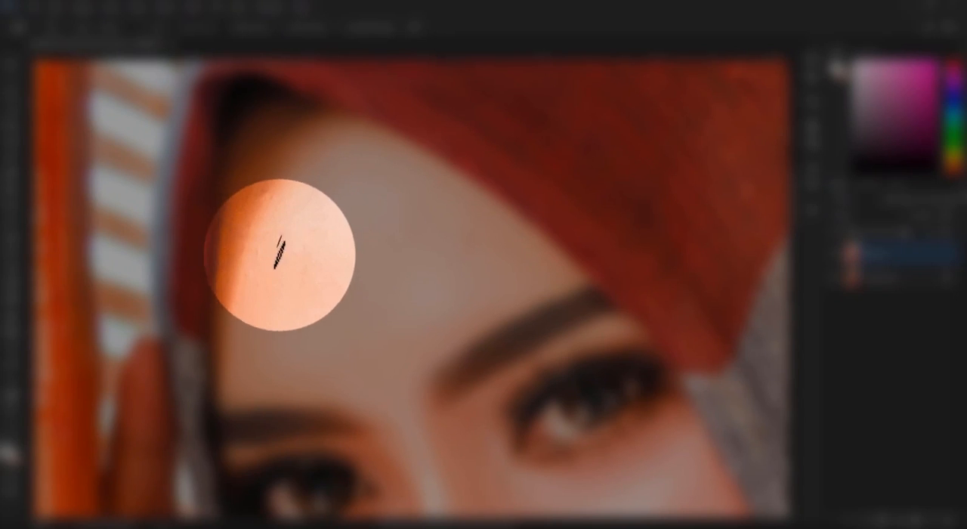
- Retouch the small spots on the cheek beside the grey edge of the headscarf with the Spot Healing Brush
left_click_drag(609, 407, 450, 168)
left_click_drag(499, 384, 509, 231)
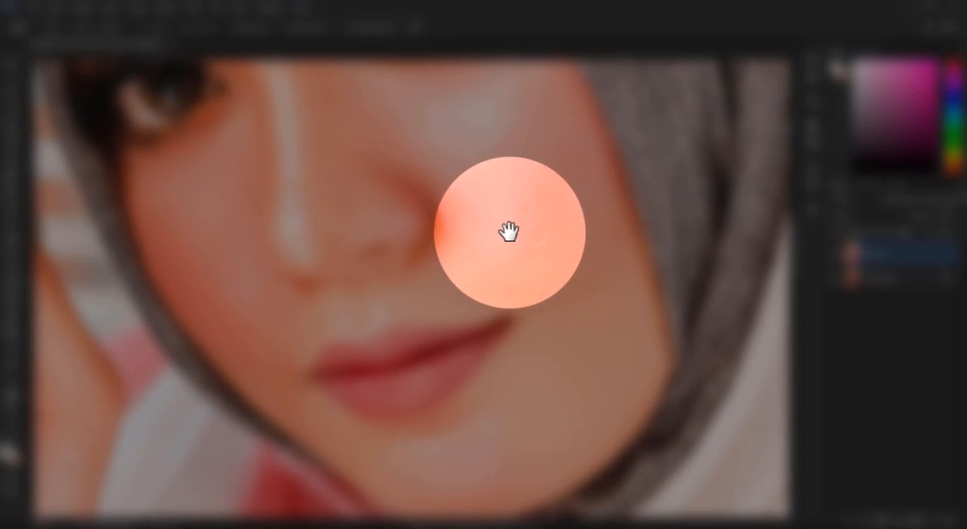
left_click_drag(550, 134, 547, 132)
mouse_move(538, 180)
left_mouse_down()
mouse_move(451, 238)
mouse_move(452, 262)
left_mouse_up()
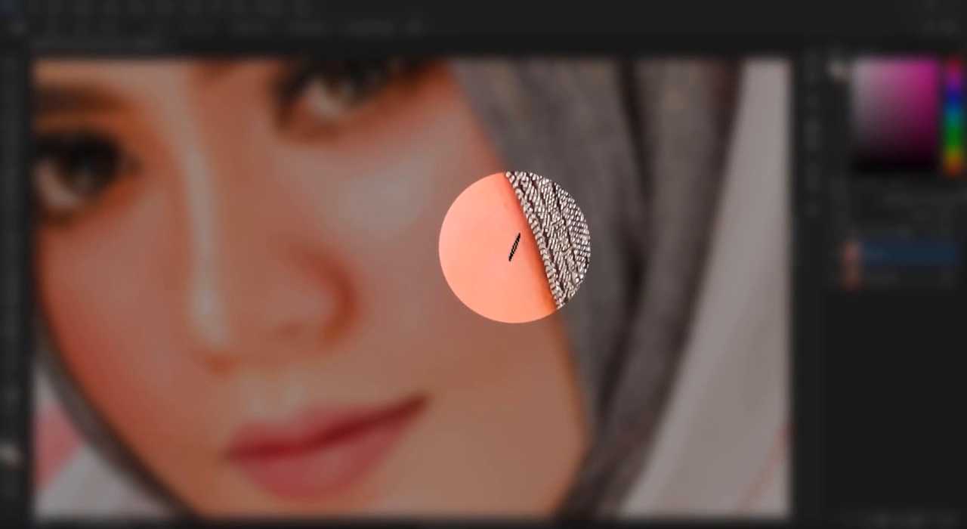
left_click_drag(513, 236, 495, 193)
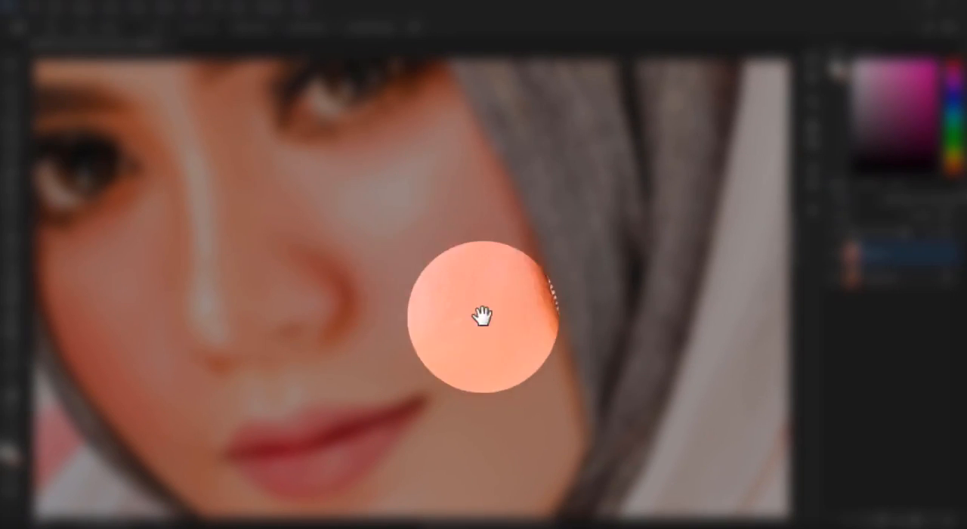
left_click_drag(440, 296, 539, 333)
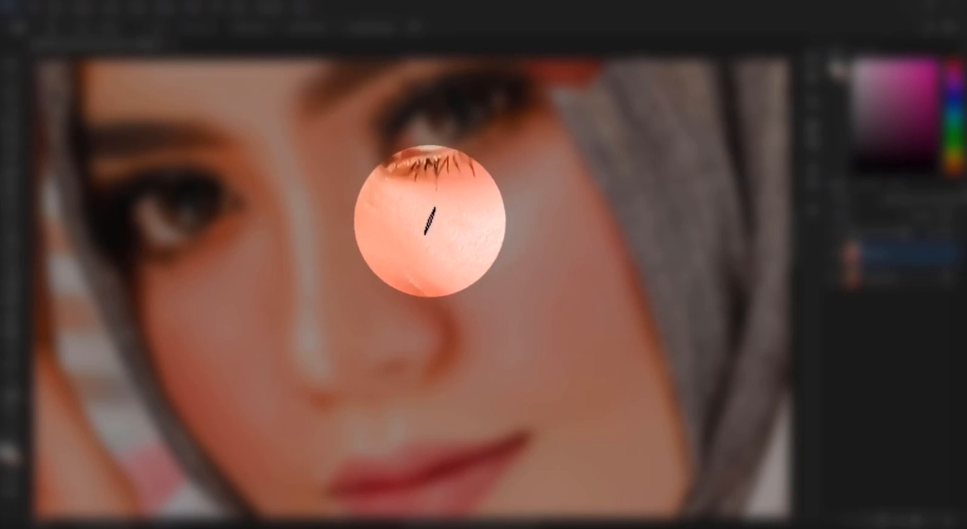
- Retouch the leftover marks on the upper forehead along the headscarf edge and down towards the eyebrows
mouse_move(295, 341)
left_mouse_down()
mouse_move(522, 218)
mouse_move(513, 282)
left_mouse_up()
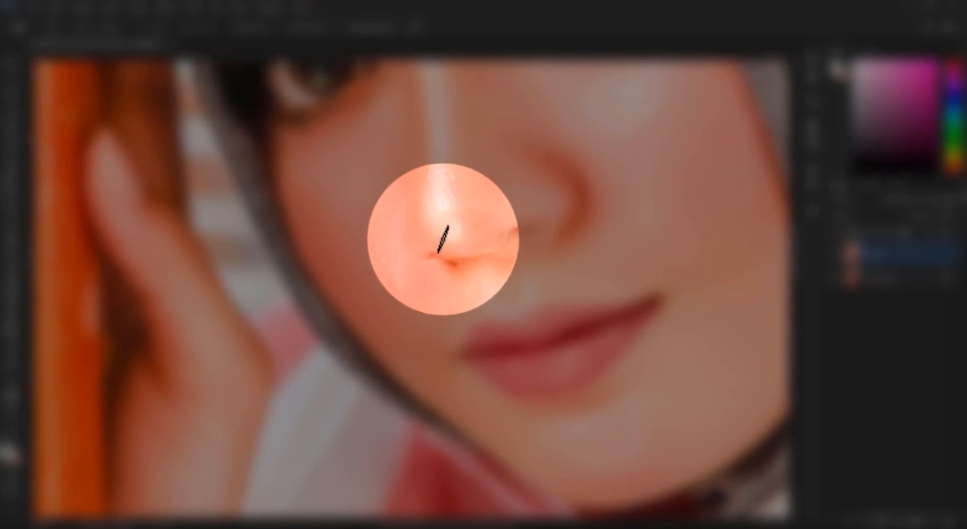
mouse_move(626, 295)
left_mouse_down()
mouse_move(511, 219)
mouse_move(761, 385)
left_mouse_up()
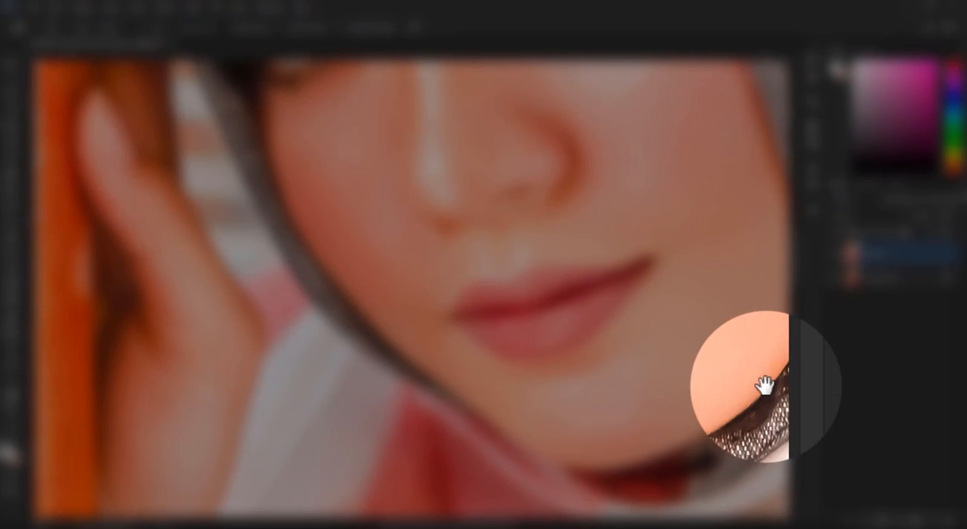
left_click_drag(475, 151, 630, 295)
left_click_drag(567, 178, 544, 291)
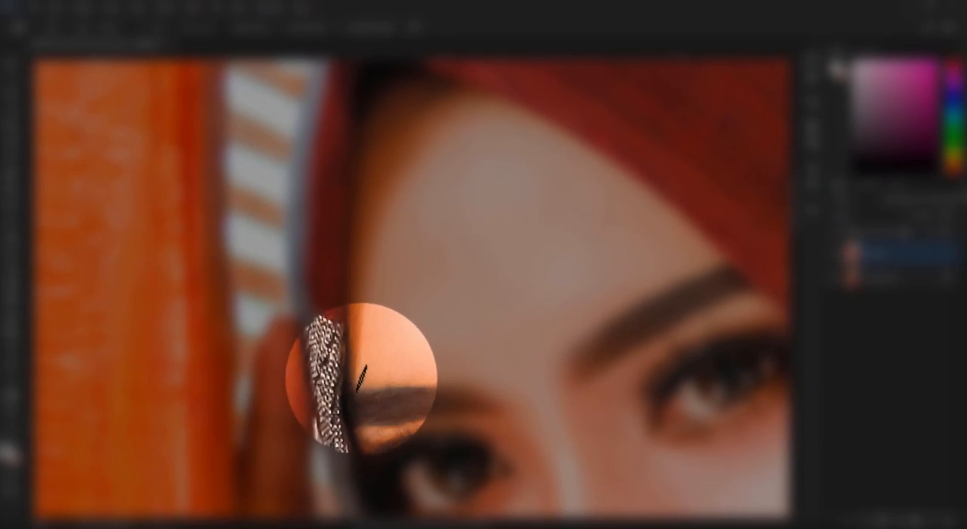
left_click_drag(533, 292, 431, 330)
left_click_drag(428, 238, 440, 244)
left_click_drag(381, 272, 408, 277)
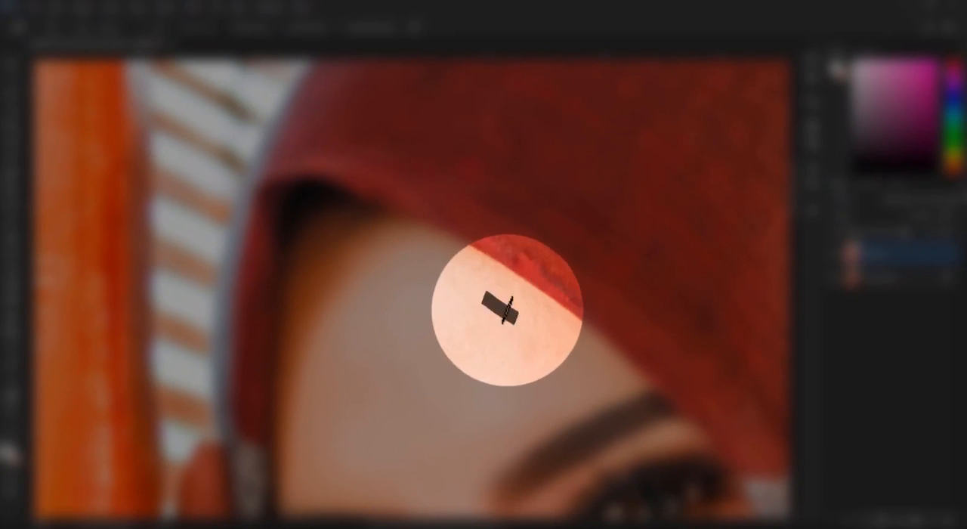
left_click_drag(582, 366, 631, 378)
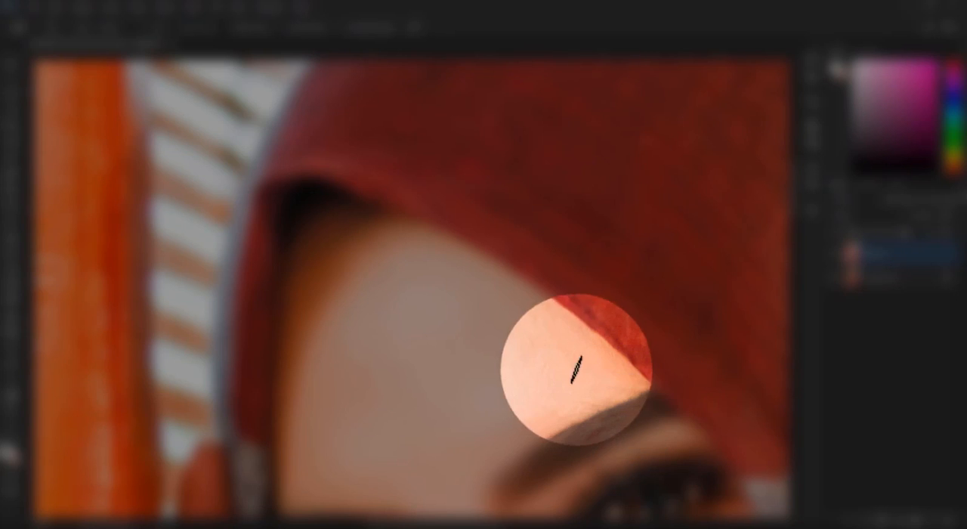
left_click_drag(571, 356, 518, 237)
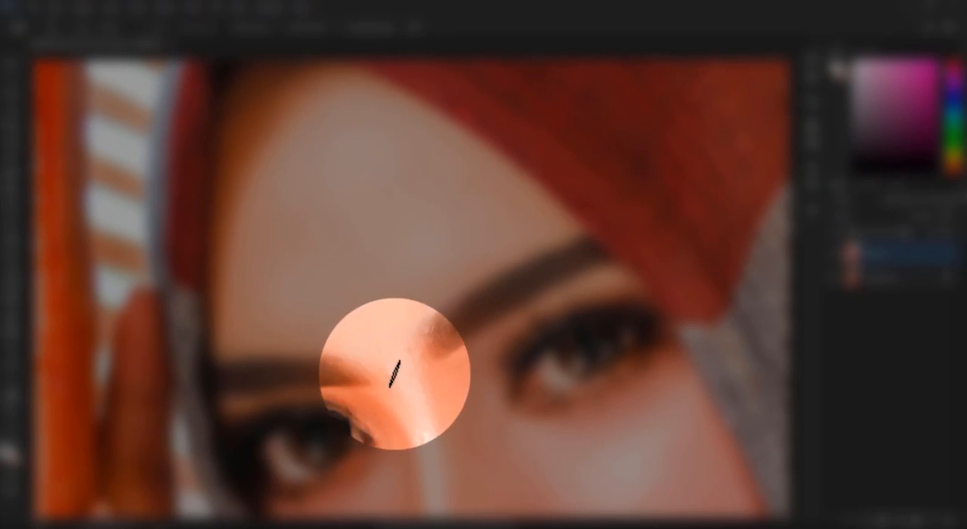
left_click_drag(431, 320, 413, 305)
- Enlarge the Spot Healing Brush, try a healing stroke beside the wrist of the lower hand, and undo it
scroll(413, 293, "down", 9)
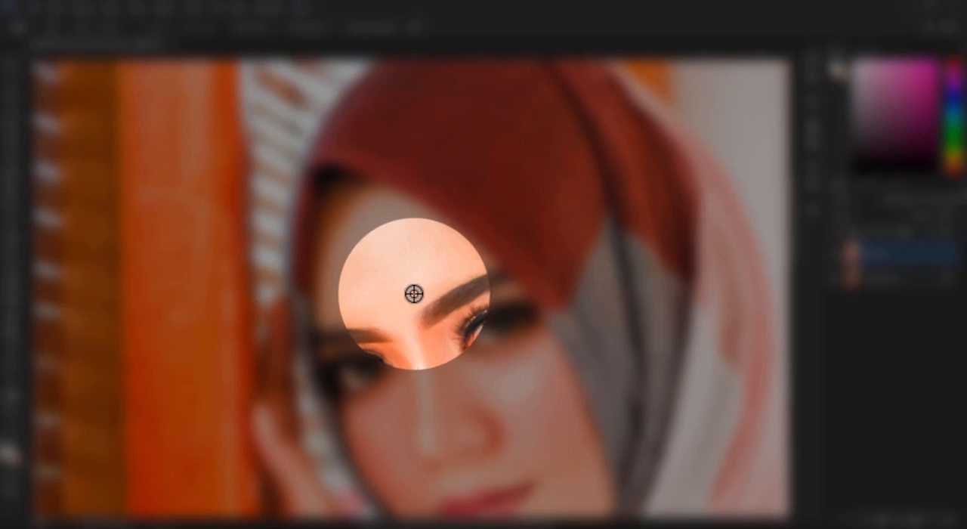
scroll(366, 429, "up", 4)
scroll(365, 429, "up", 2)
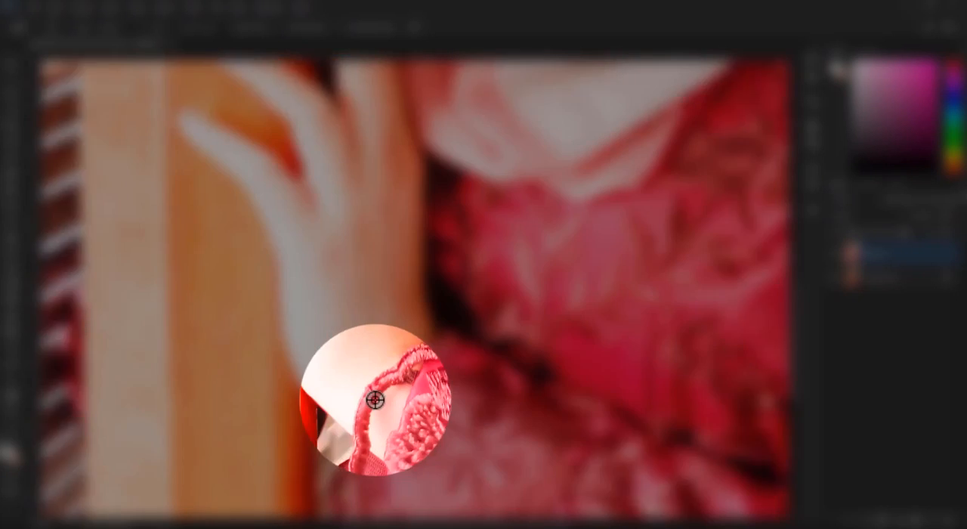
scroll(373, 399, "down", 2)
scroll(263, 244, "up", 2)
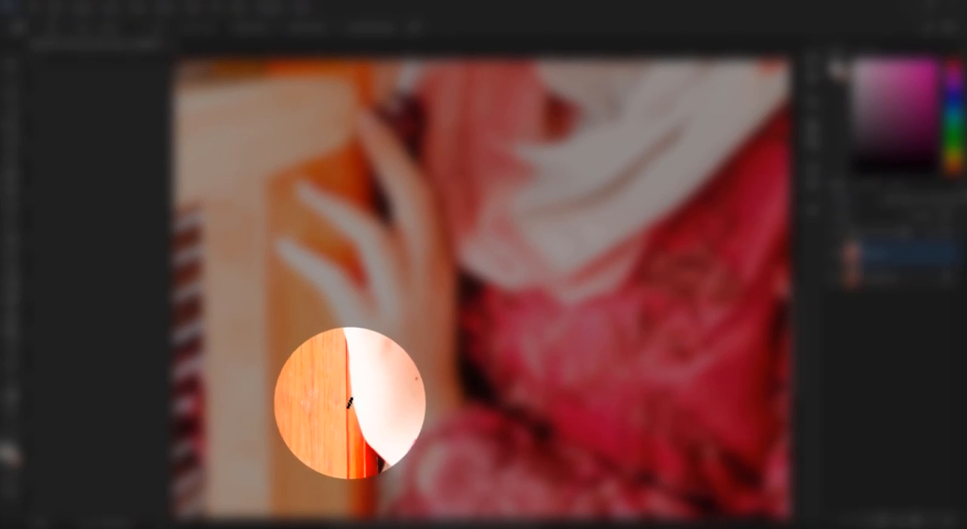
key("bracketright")
key("bracketright")
key("bracketright")
key("bracketright")
left_click_drag(302, 394, 321, 409)
key("ctrl+z")
- Retouch the red part of the headscarf with the Spot Healing Brush
scroll(379, 351, "down", 5)
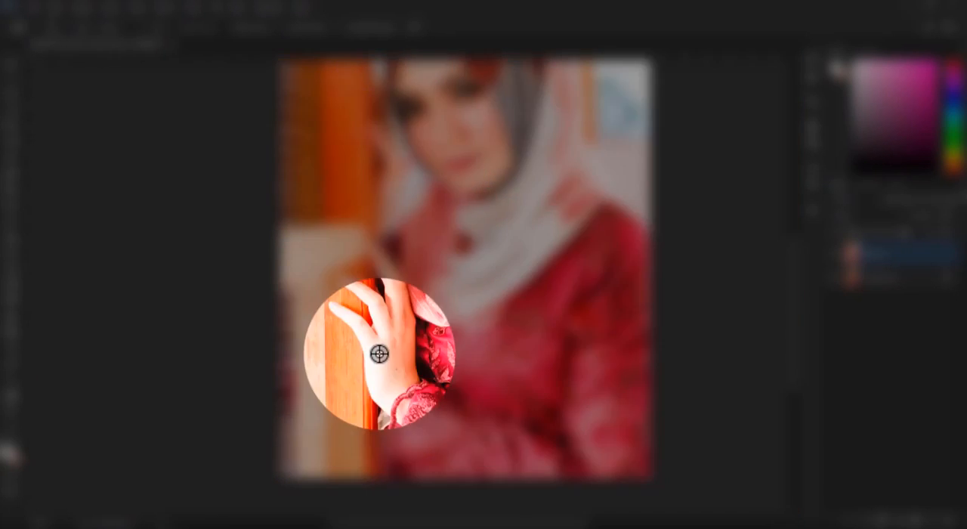
scroll(492, 194, "up", 3)
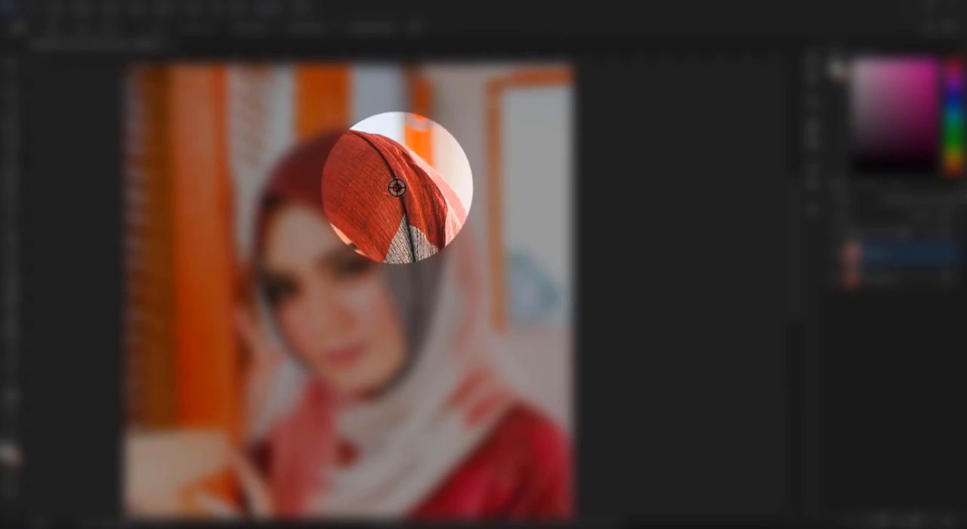
scroll(397, 188, "up", 3)
mouse_move(369, 204)
left_mouse_down()
mouse_move(357, 197)
mouse_move(388, 207)
left_mouse_up()
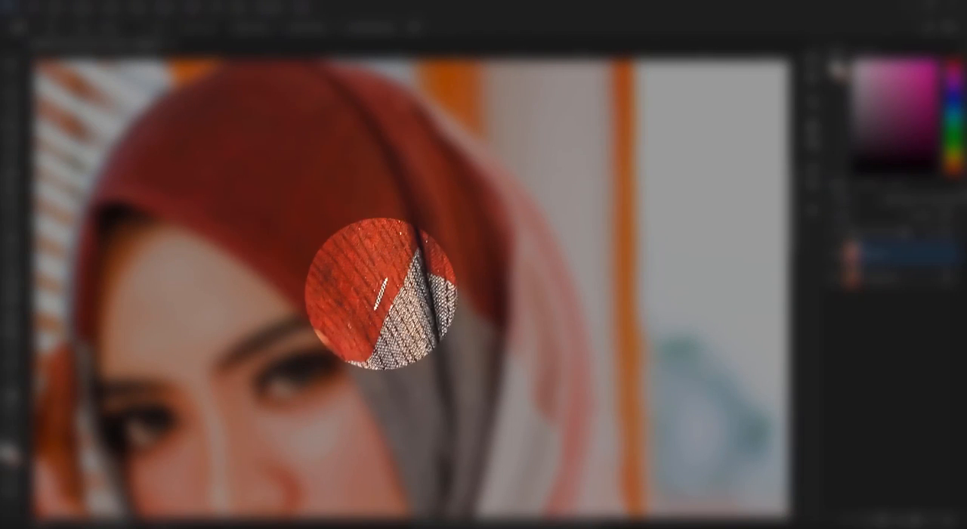
scroll(310, 249, "down", 2)
scroll(218, 216, "up", 2)
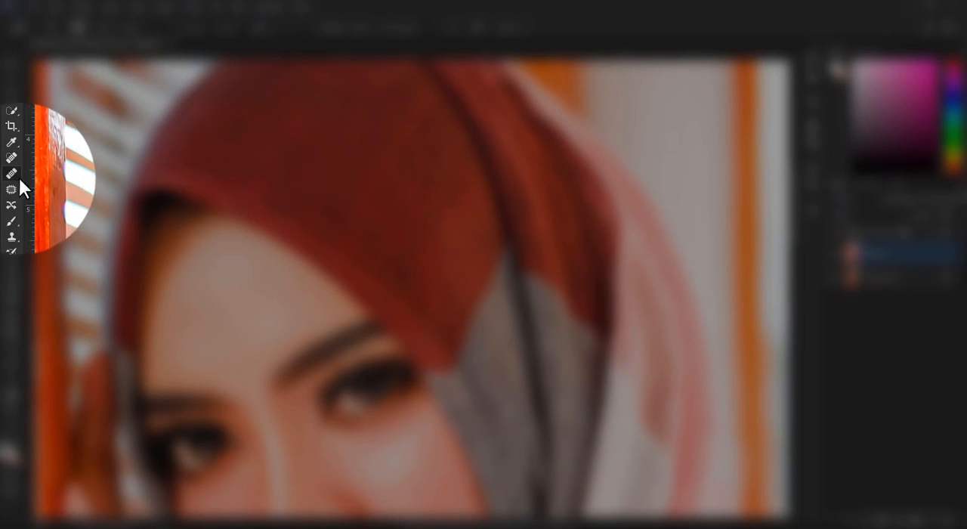
- Switch to the Healing Brush and clean up the skin along the hairline under the headscarf's front edge
left_click(188, 229, "alt")
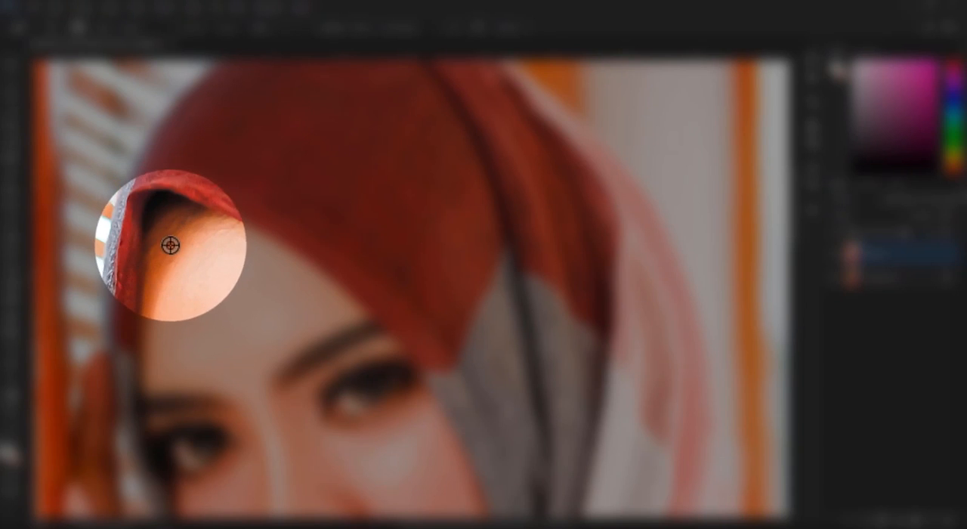
left_click(57, 31)
left_click(165, 251, "alt")
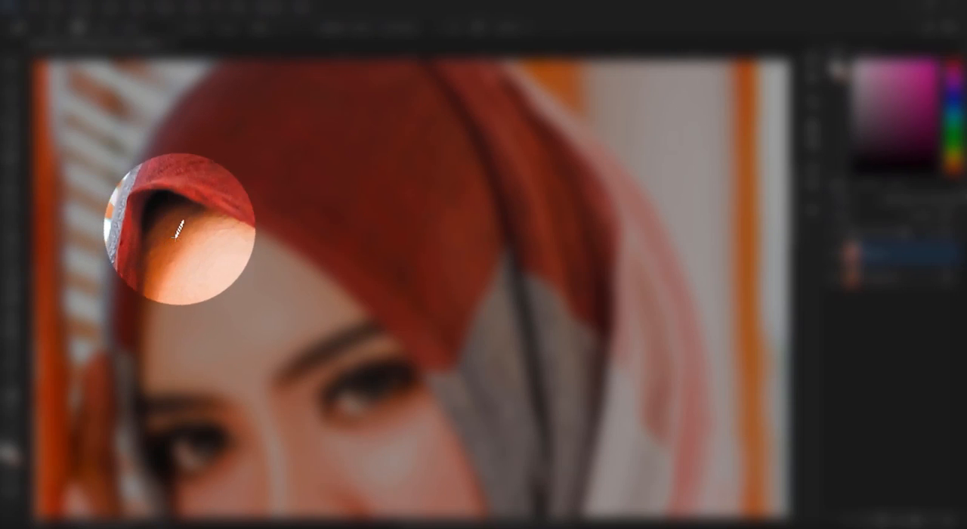
mouse_move(175, 220)
left_mouse_down()
mouse_move(174, 235)
mouse_move(196, 213)
mouse_move(188, 220)
left_mouse_up()
left_click(173, 239, "alt")
left_click(197, 217, "alt")
left_click(208, 219, "alt")
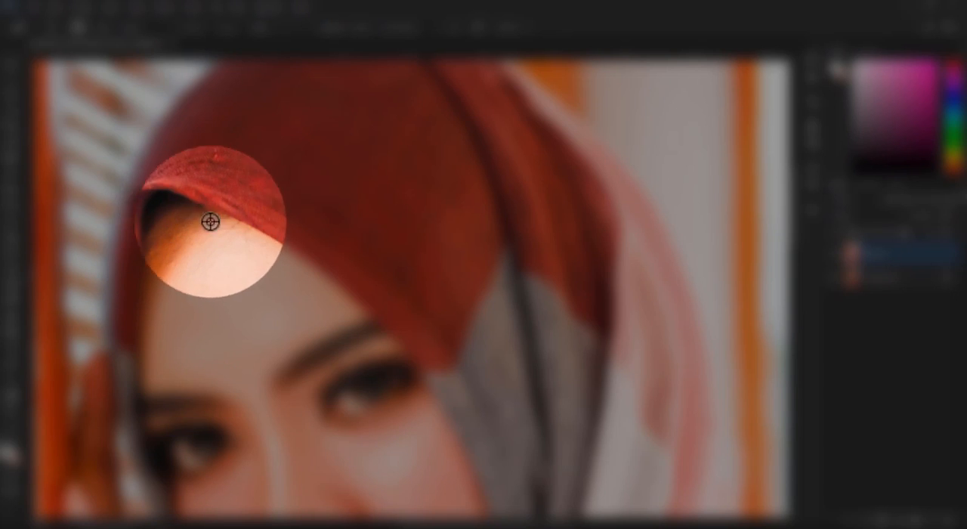
- Add a Curves adjustment layer above Layer 1 and brighten the RGB midtones with a point at input 115, output 133
key("ctrl+0")
left_click(12, 63)
left_click(514, 224)
scroll(507, 226, "down", 6)
scroll(505, 225, "up", 3)
scroll(504, 225, "down", 2)
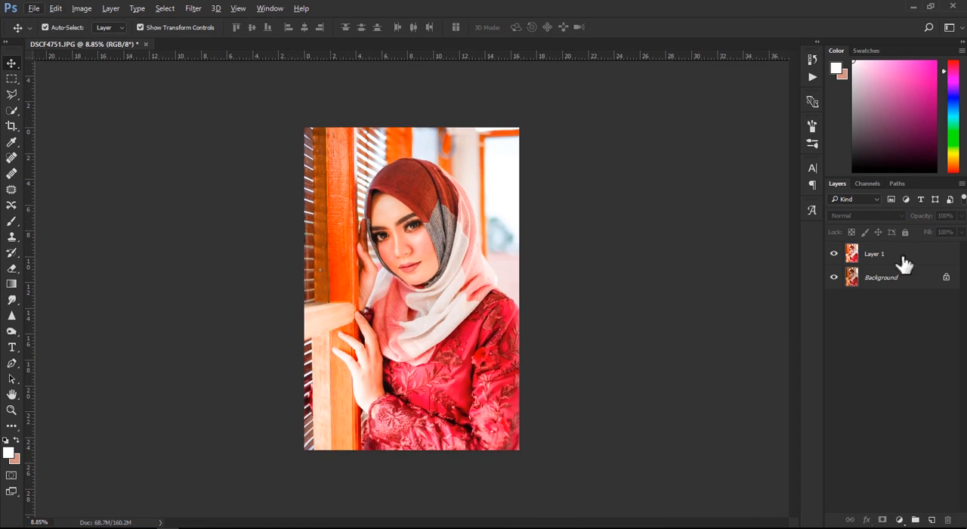
left_click(905, 255)
left_click(899, 520)
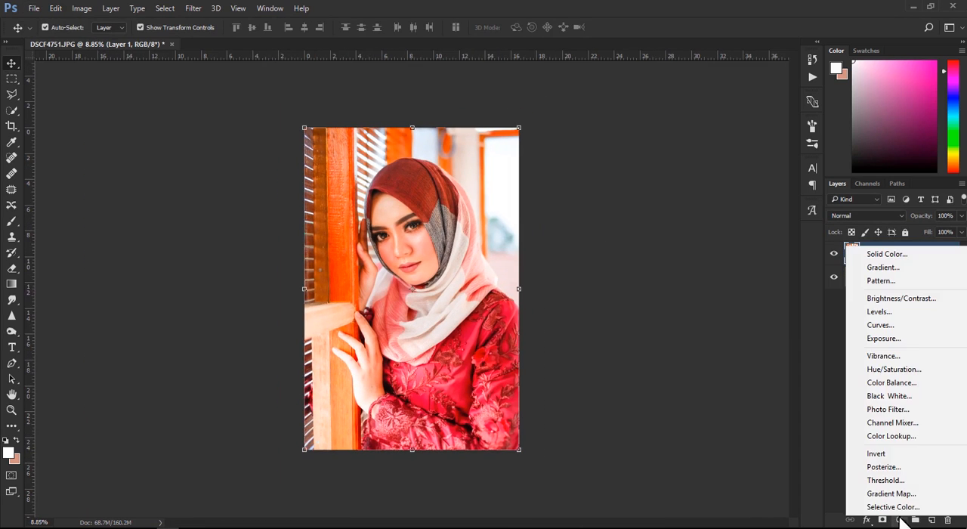
left_click(903, 331)
left_click_drag(763, 231, 759, 225)
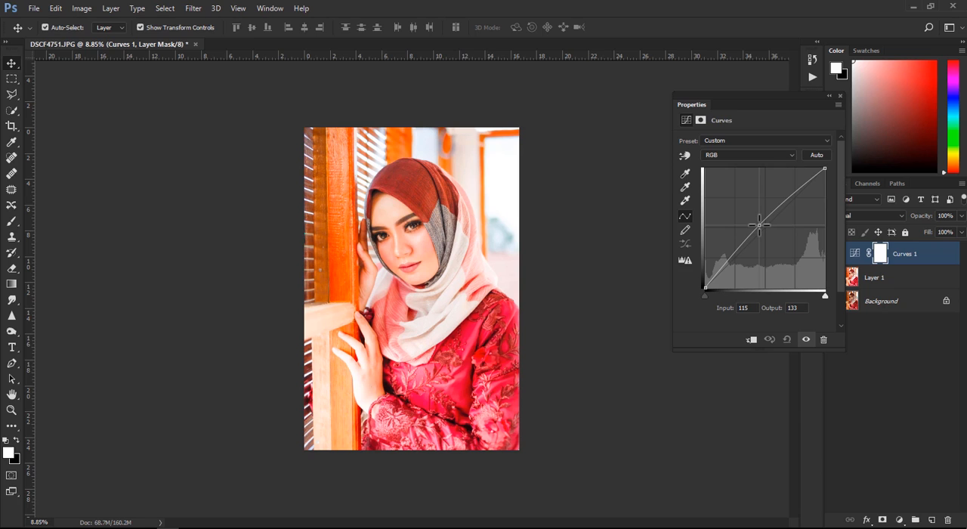
left_click(839, 96)
key("ctrl+plus")
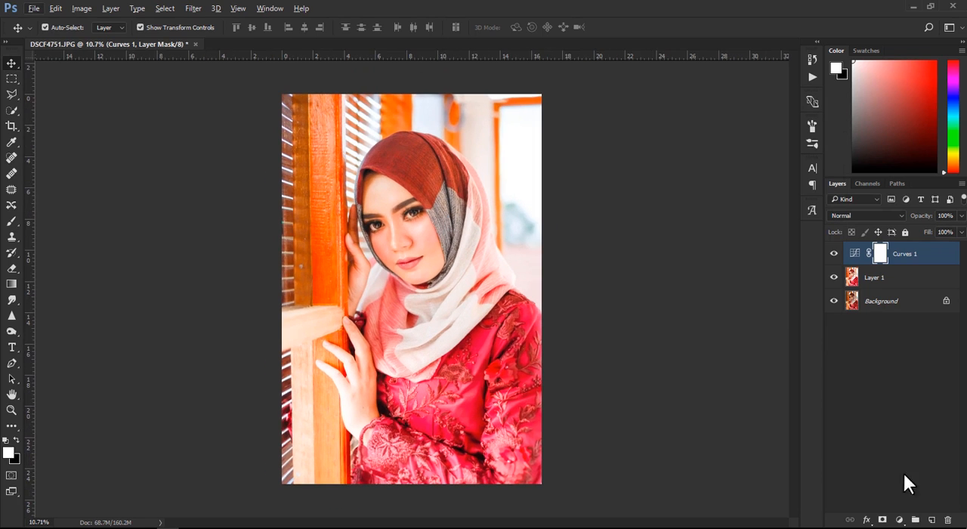
- Add a second Curves adjustment layer, lower its Blue channel's highlight endpoint and set the shadow point to input 24, output 0
left_click(898, 519)
left_click(872, 323)
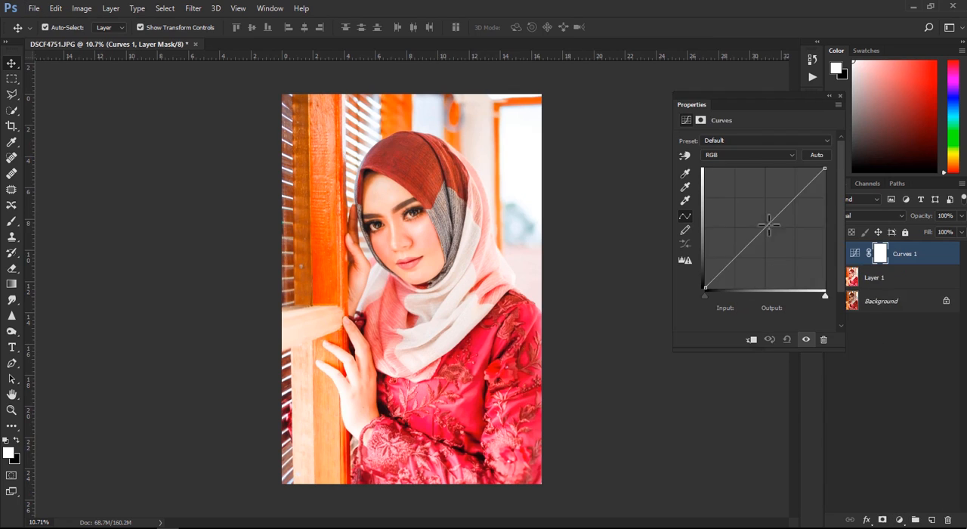
left_click(731, 153)
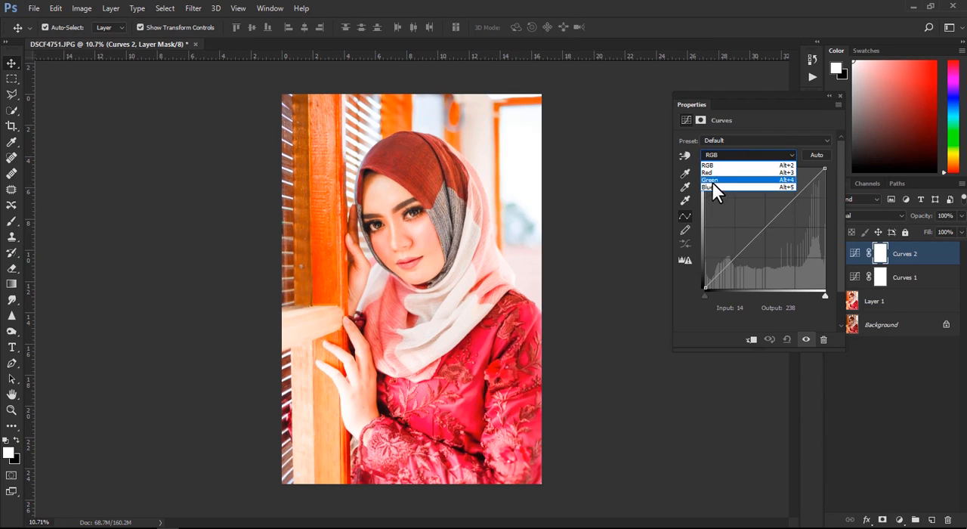
left_click(712, 186)
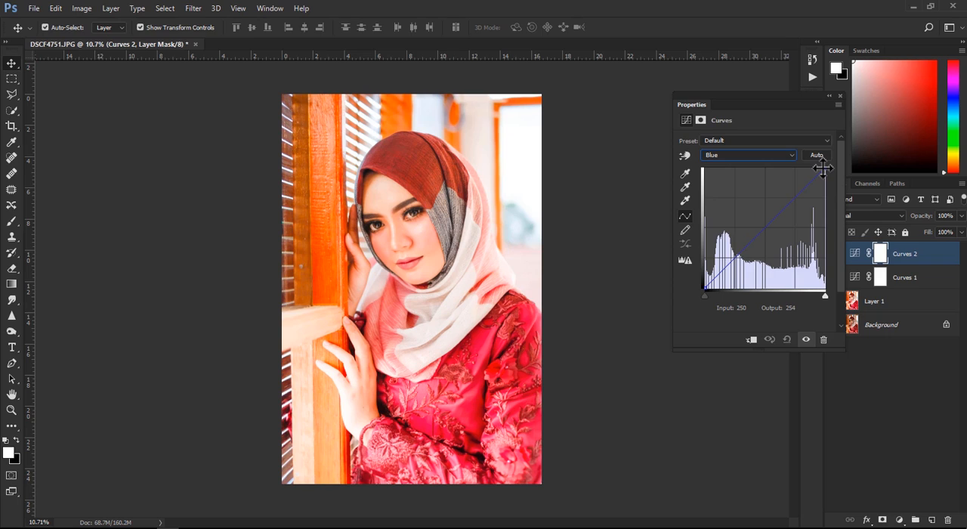
mouse_move(824, 167)
left_mouse_down()
mouse_move(812, 157)
mouse_move(825, 175)
left_mouse_up()
left_click_drag(705, 294, 715, 295)
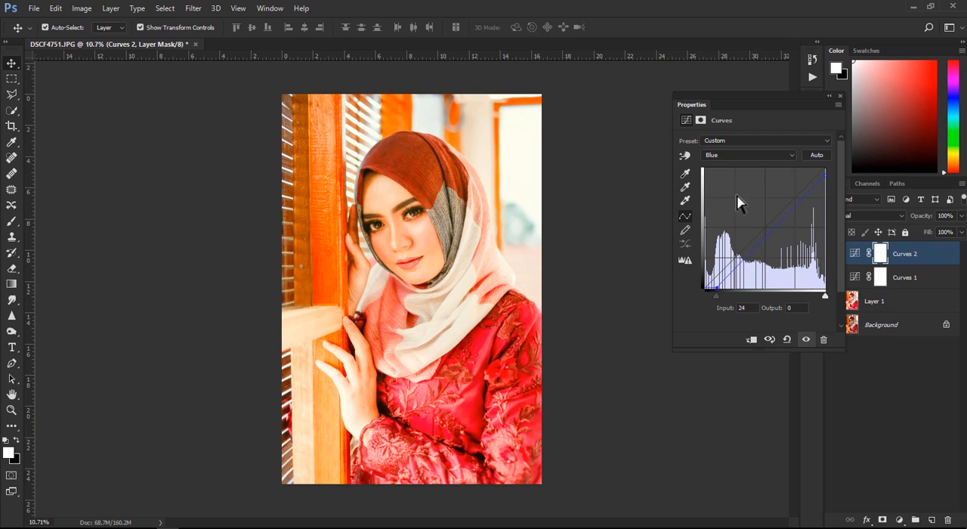
- In the Green channel of Curves 2, pull the highlight endpoint inward and set the shadow point to input 15, output 0
left_click(740, 155)
left_click(714, 180)
mouse_move(825, 167)
left_mouse_down()
mouse_move(783, 158)
mouse_move(814, 181)
mouse_move(812, 167)
left_mouse_up()
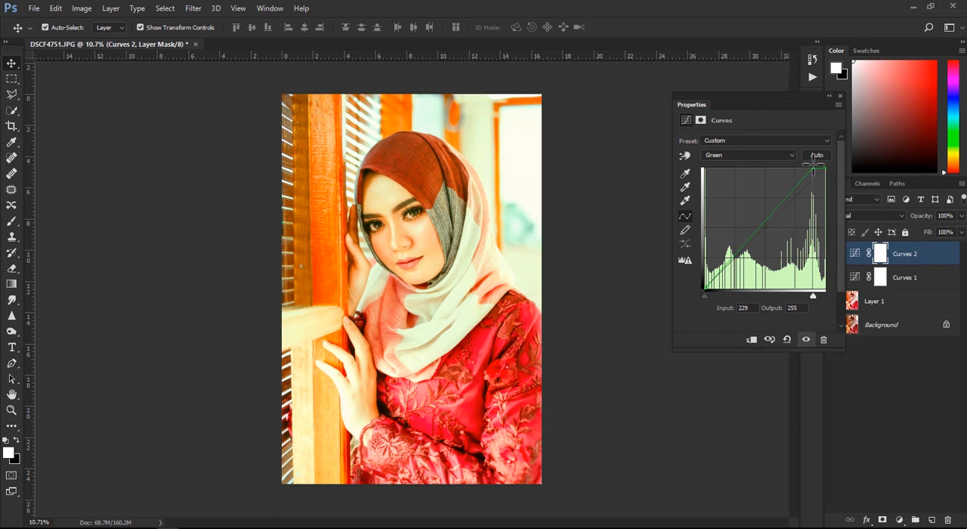
- In the Red channel of Curves 2, pull the highlight endpoint inward and set the shadow point to input 34, output 16
left_click(726, 155)
left_click(714, 170)
mouse_move(825, 168)
left_mouse_down()
mouse_move(829, 182)
mouse_move(809, 179)
left_mouse_up()
mouse_move(704, 288)
left_mouse_down()
mouse_move(730, 285)
mouse_move(720, 280)
left_mouse_up()
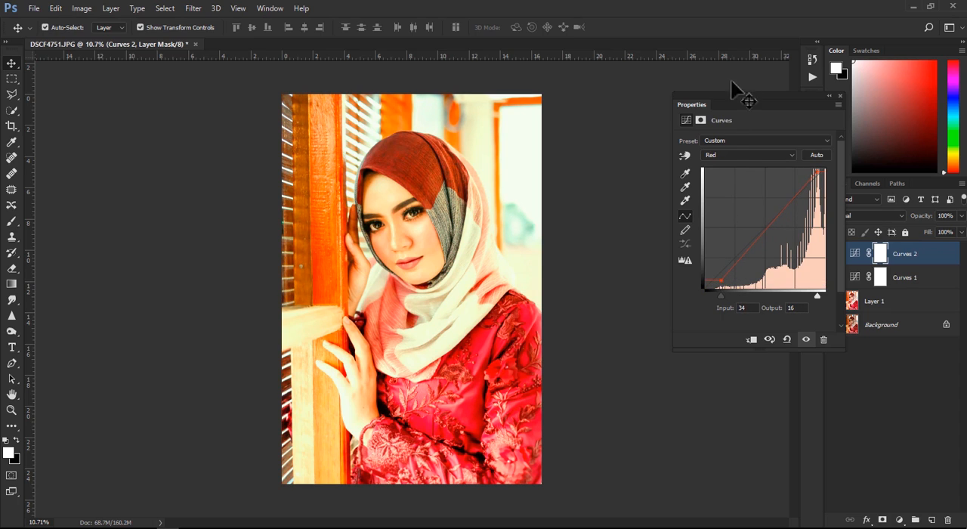
- In the Blue channel of Curves 2, raise the shadow point to about input 37, output 84 and adjust the highlight endpoint
left_click(721, 155)
left_click(723, 195)
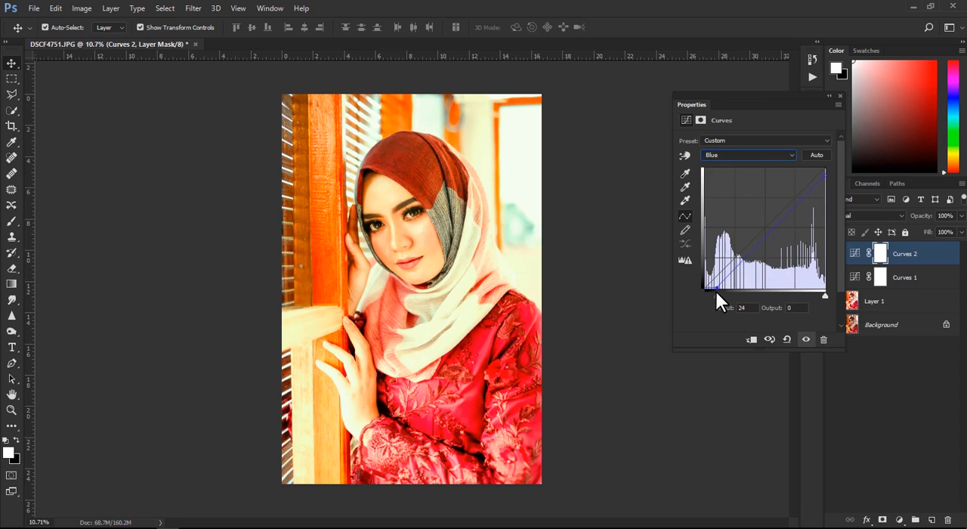
left_click_drag(715, 285, 723, 255)
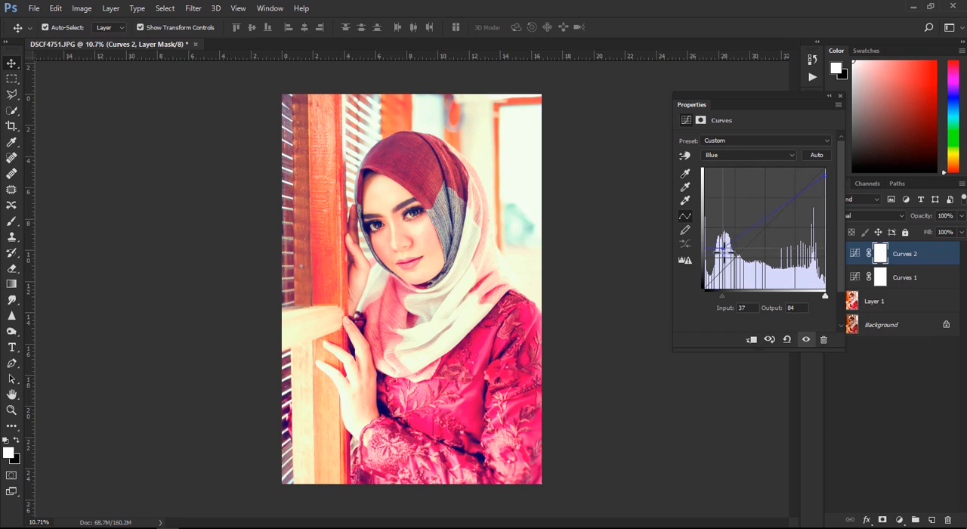
mouse_move(824, 173)
left_mouse_down()
mouse_move(802, 172)
mouse_move(823, 190)
mouse_move(825, 172)
mouse_move(823, 183)
mouse_move(813, 168)
mouse_move(838, 172)
left_mouse_up()
- In the Green channel of Curves 2, set the shadow point to input 28, output 0 and adjust the highlight endpoint
left_click(746, 154)
left_click(717, 178)
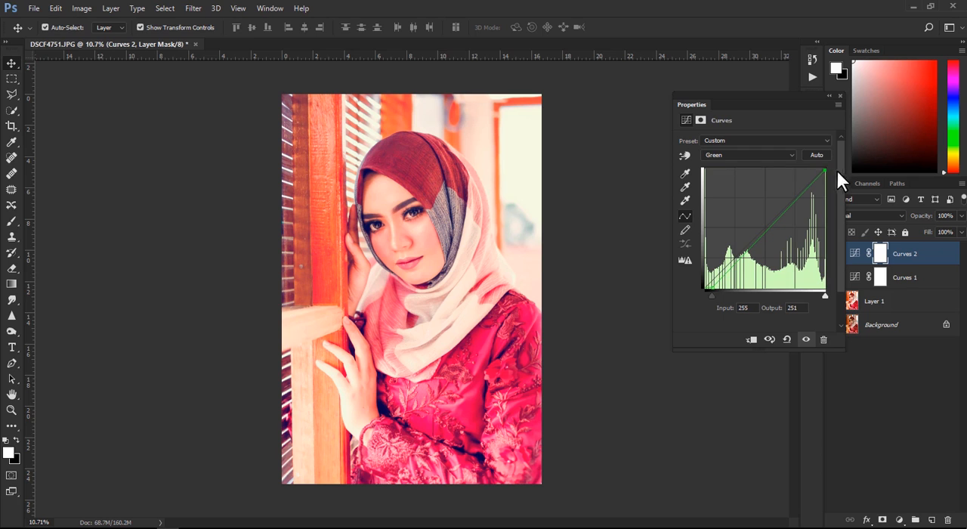
mouse_move(711, 285)
left_mouse_down()
mouse_move(717, 264)
mouse_move(726, 287)
mouse_move(717, 289)
left_mouse_up()
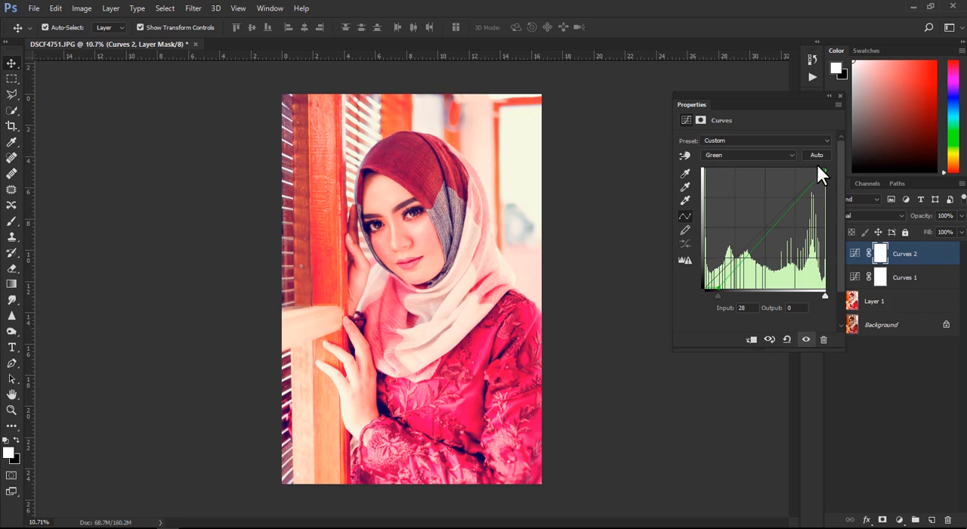
mouse_move(823, 173)
left_mouse_down()
mouse_move(815, 170)
mouse_move(824, 168)
left_mouse_up()
- In the Red channel of Curves 2, set the shadow point to input 82, output 0 and the highlight endpoint to 255, 255
left_click(738, 155)
left_click(725, 167)
left_click_drag(721, 281, 731, 288)
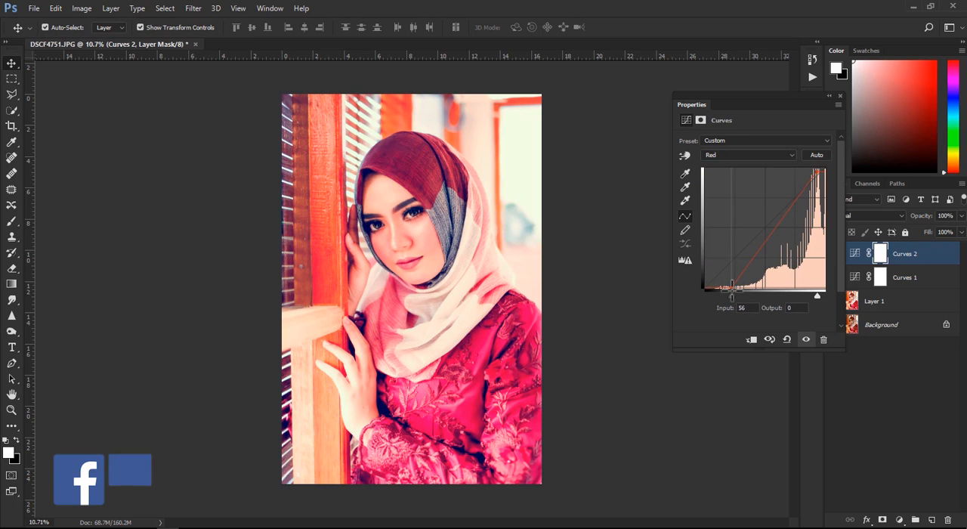
left_click_drag(732, 289, 742, 288)
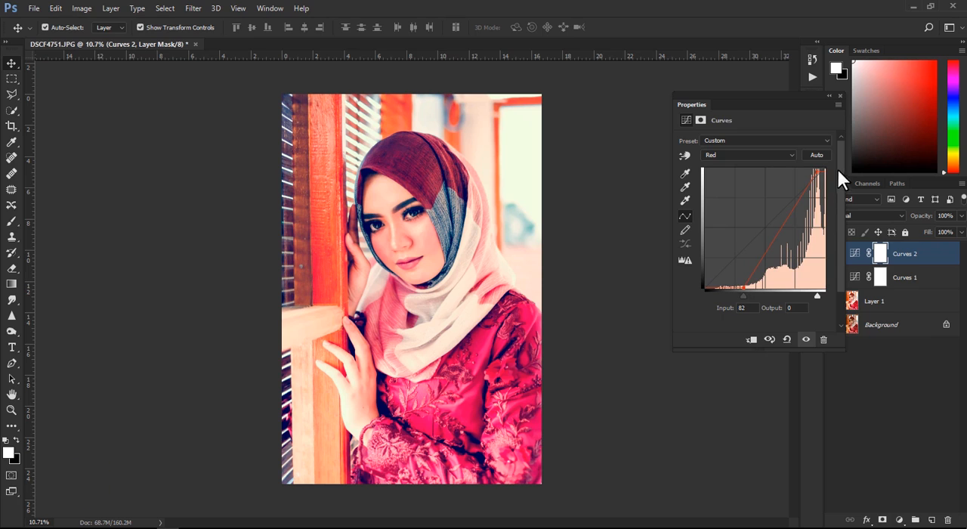
left_click_drag(817, 172, 825, 167)
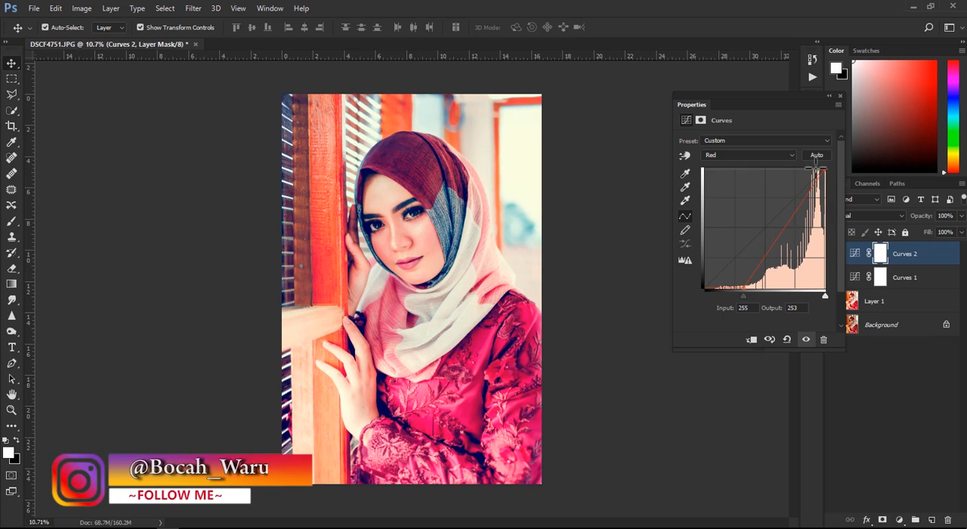
left_click_drag(839, 168, 839, 166)
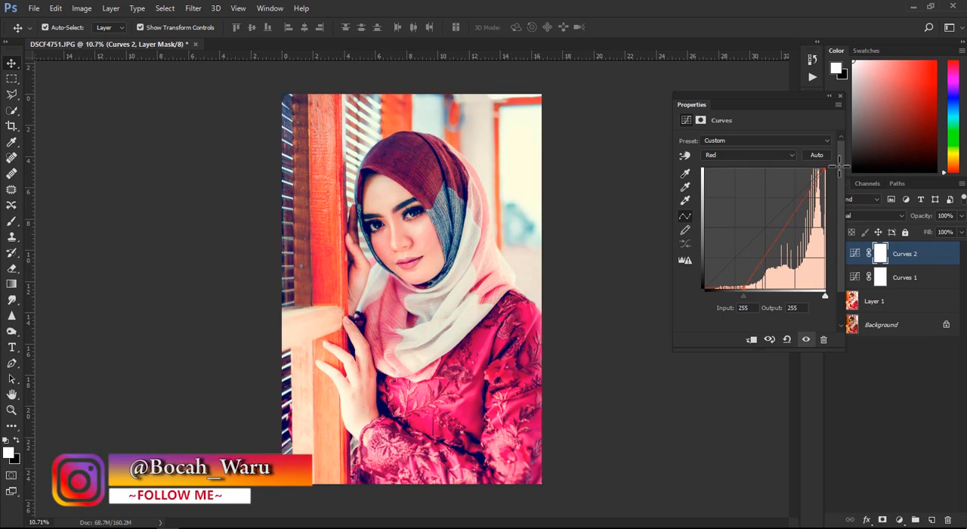
left_click(840, 92)
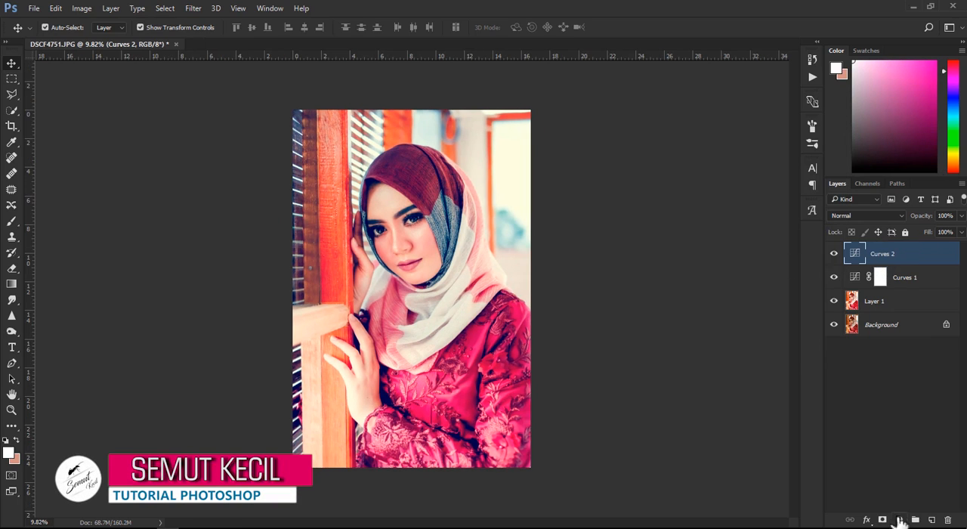
- Add a Gradient fill layer above Curves 2 and set the gradient's starting colour stop to ff3600
left_click(898, 520)
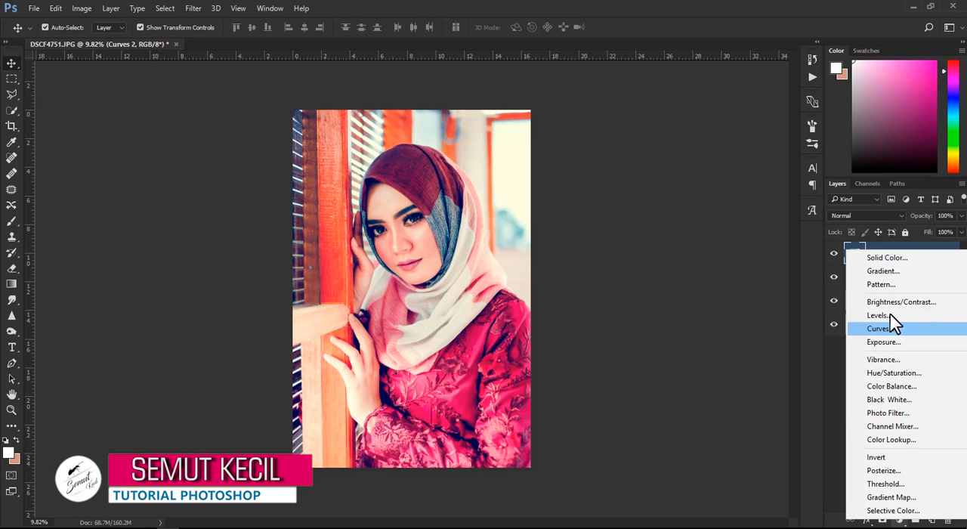
left_click(880, 271)
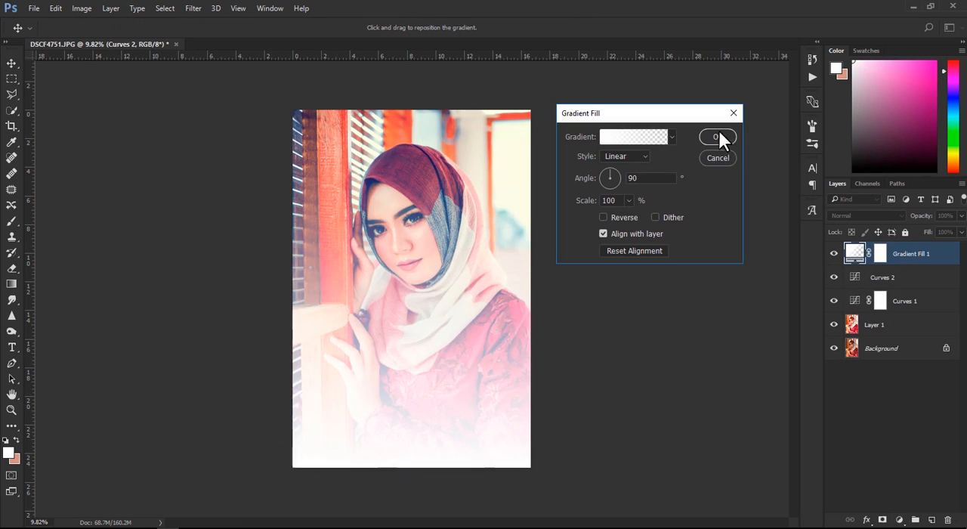
left_click(634, 138)
left_click(123, 312)
left_click(178, 361)
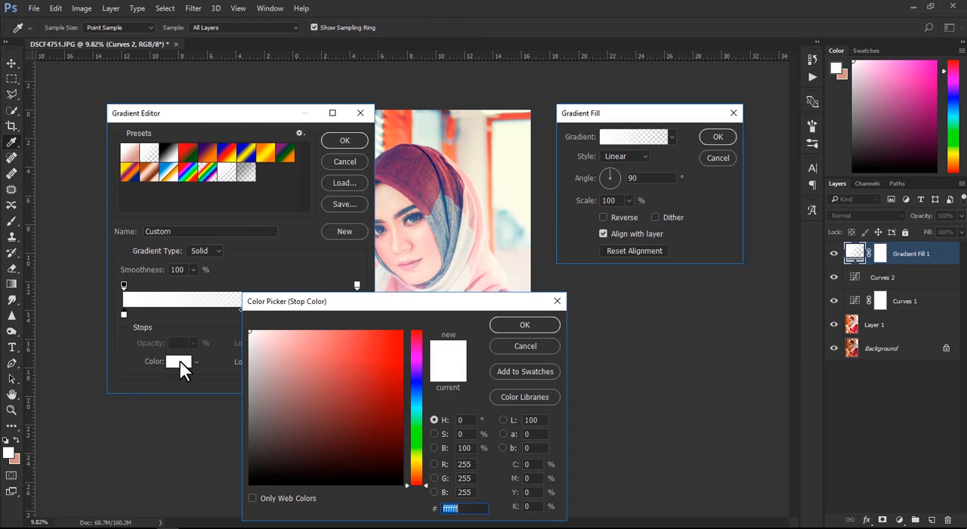
left_click(418, 475)
left_click_drag(391, 350, 408, 313)
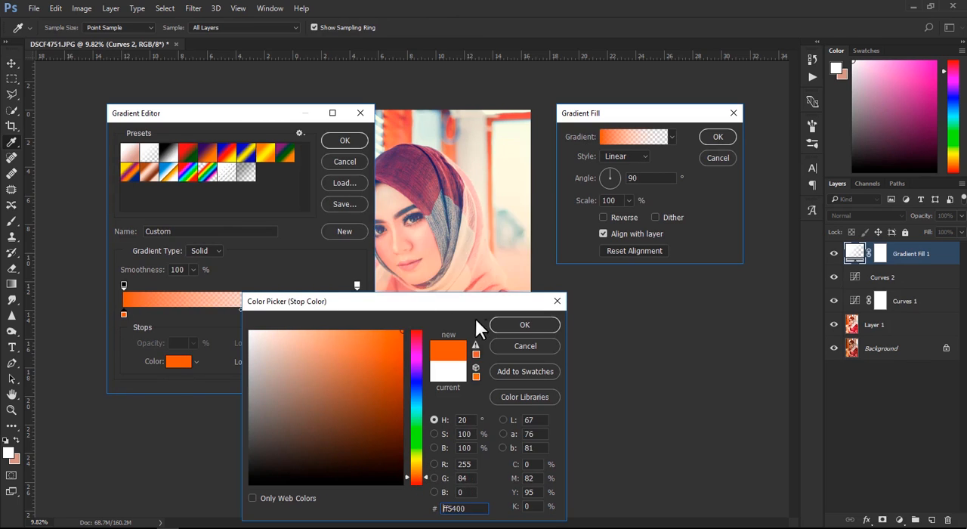
left_click(406, 479)
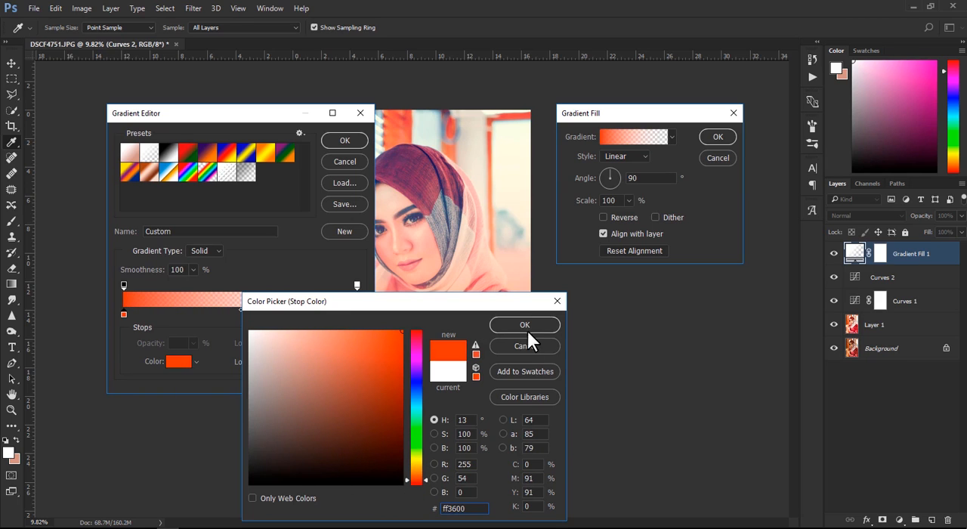
left_click(530, 330)
- Recolour the gradient's end colour stop and accept the edited gradient
left_click(356, 313)
left_click(173, 361)
left_click_drag(369, 391, 403, 359)
left_click(509, 327)
left_click(344, 141)
- Make the gradient fill Radial at 133% scale and position its centre over the bright background beside the woman's head
left_click(625, 157)
left_click(613, 176)
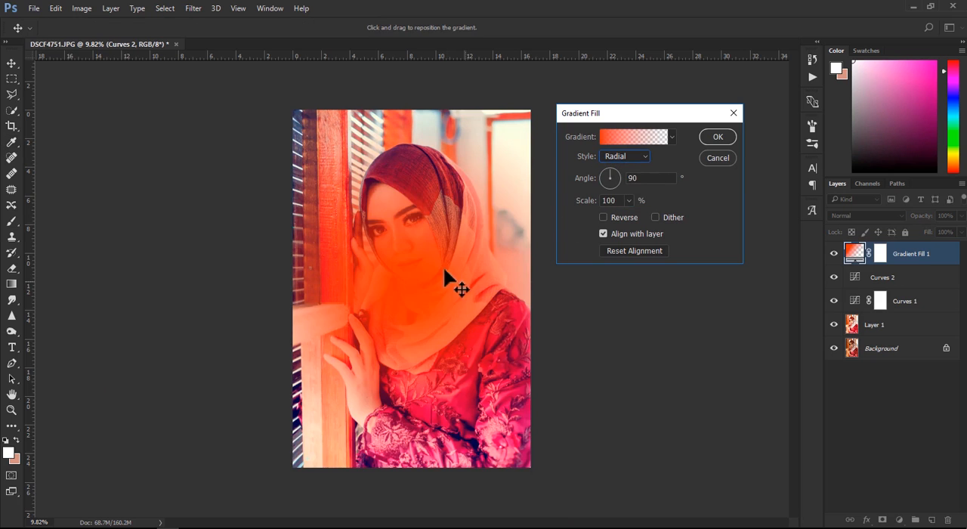
left_click_drag(459, 280, 565, 189)
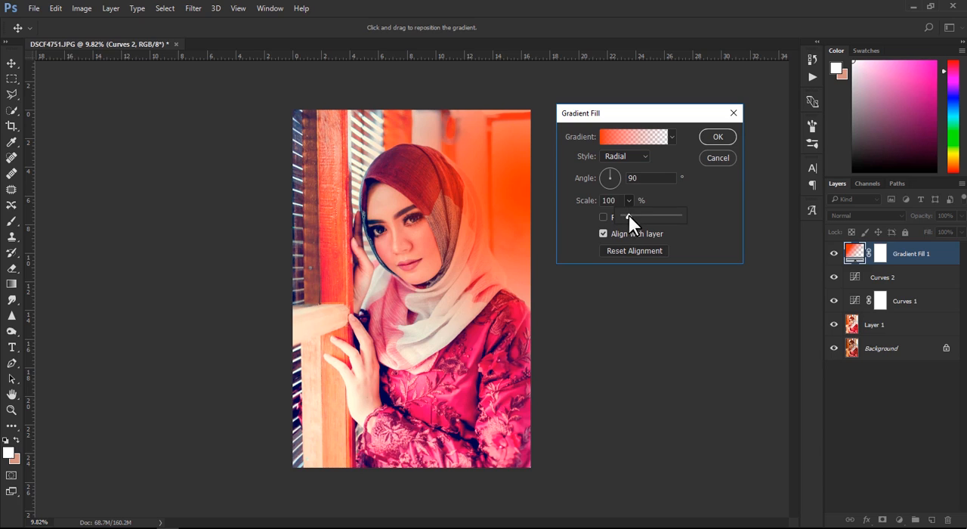
left_click_drag(628, 215, 630, 216)
left_click_drag(500, 200, 536, 176)
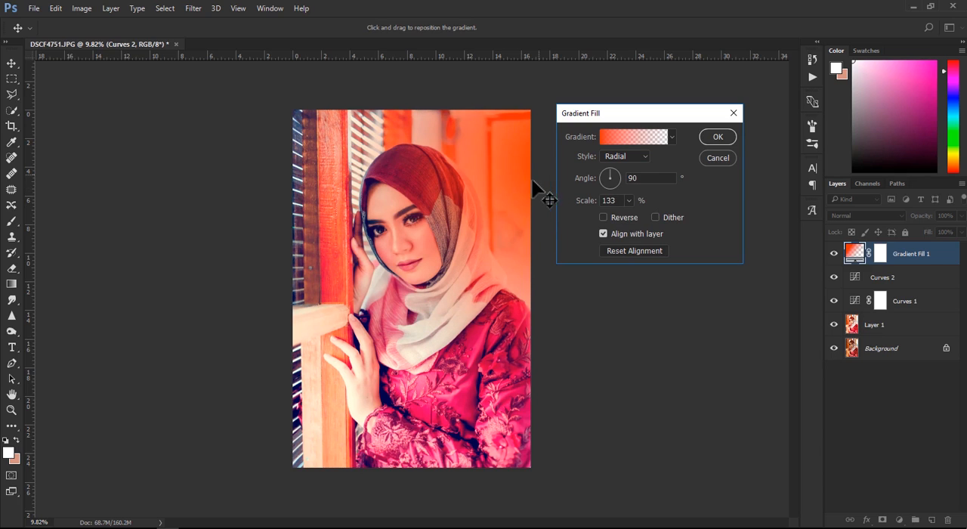
left_click(722, 136)
- Set Gradient Fill 1 to Screen blend mode with 87% opacity
left_click(864, 215)
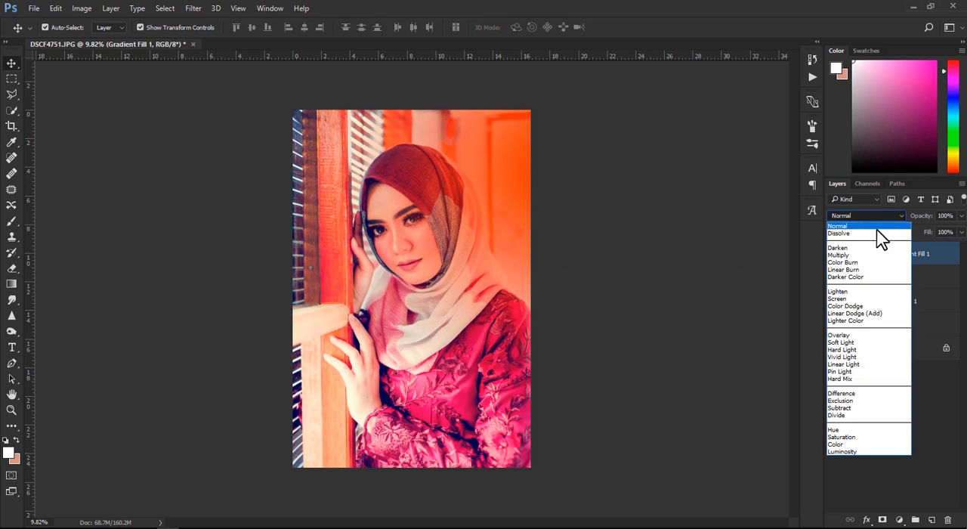
left_click(840, 294)
mouse_move(923, 224)
left_mouse_down()
mouse_move(902, 219)
mouse_move(912, 218)
left_mouse_up()
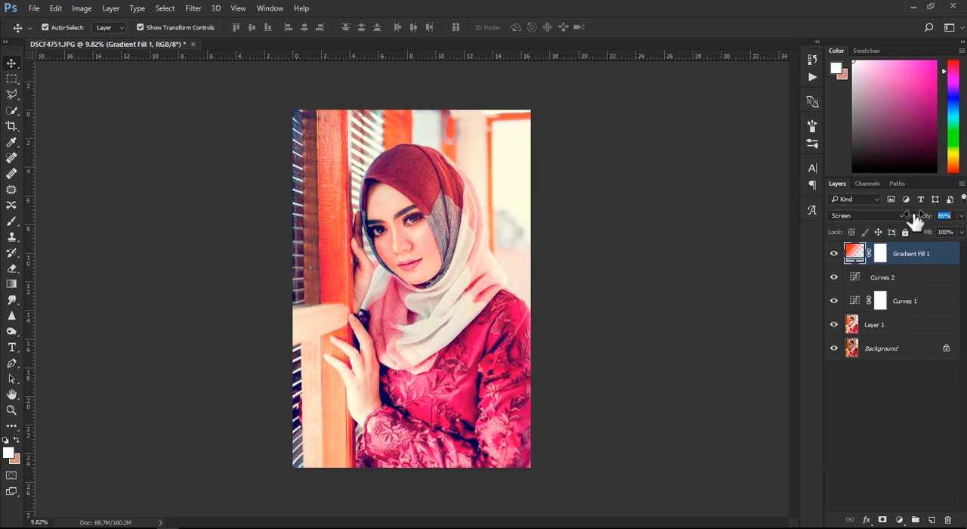
- Reduce the scale of Gradient Fill 1 to 111%
double_click(855, 255)
left_click(628, 200)
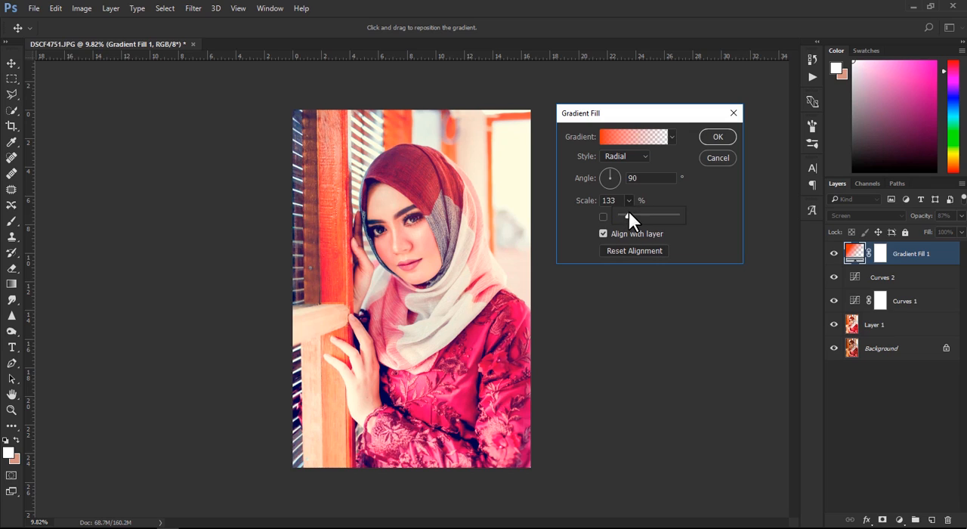
left_click_drag(626, 213, 626, 215)
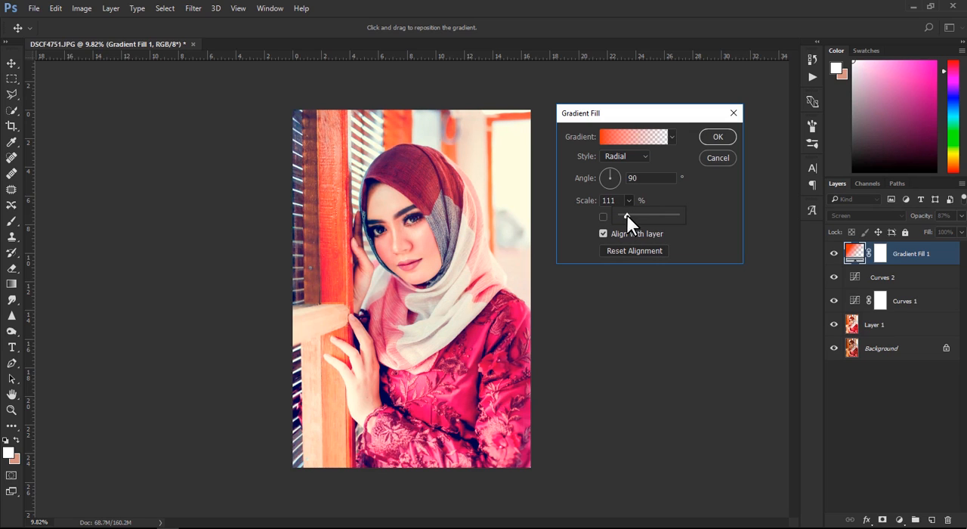
left_click(716, 137)
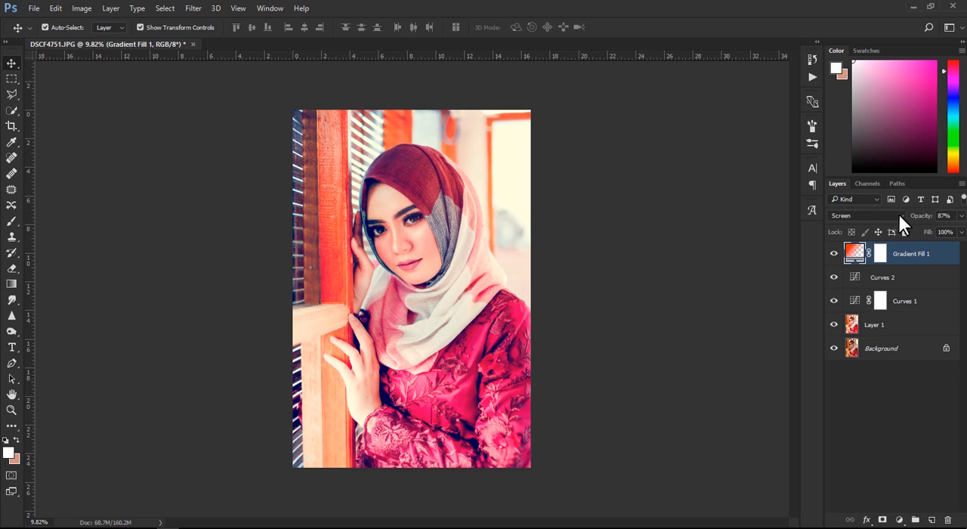
- Set the opacity of Gradient Fill 1 to 100% and shift its radial gradient's position within the photo
left_click_drag(918, 216, 963, 229)
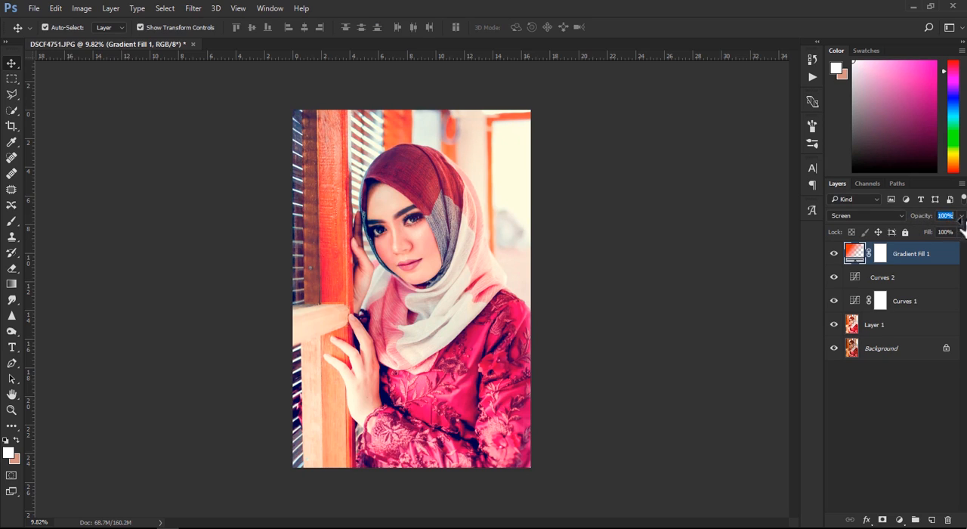
double_click(855, 252)
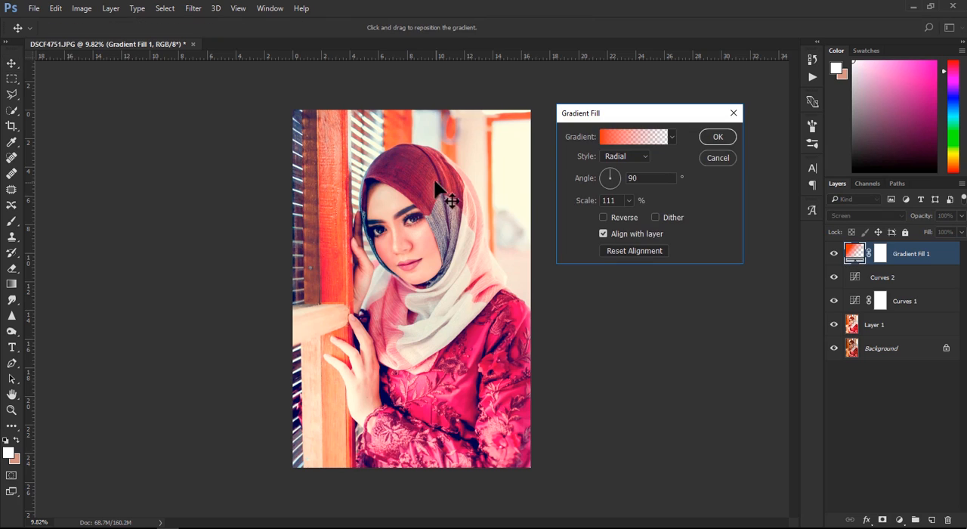
left_click_drag(428, 222, 497, 194)
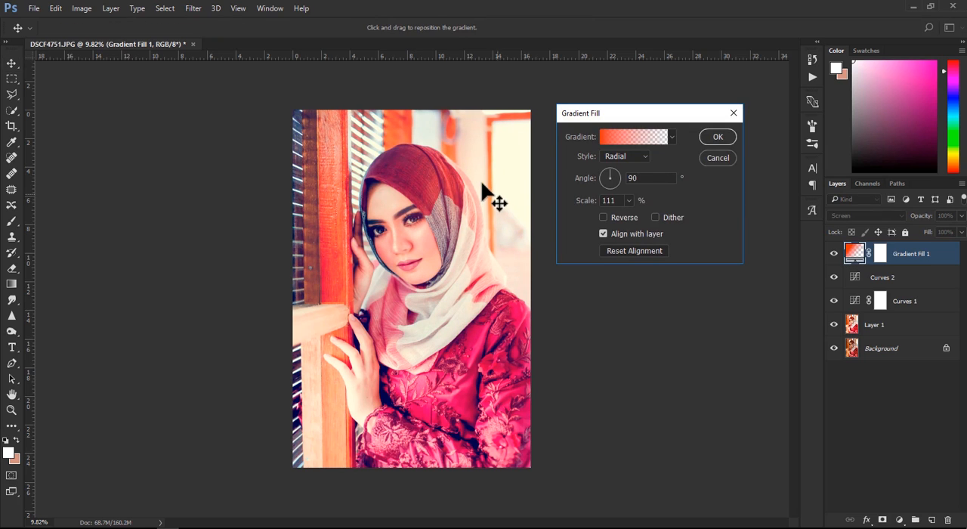
left_click(715, 138)
left_click(717, 253)
left_click(937, 257)
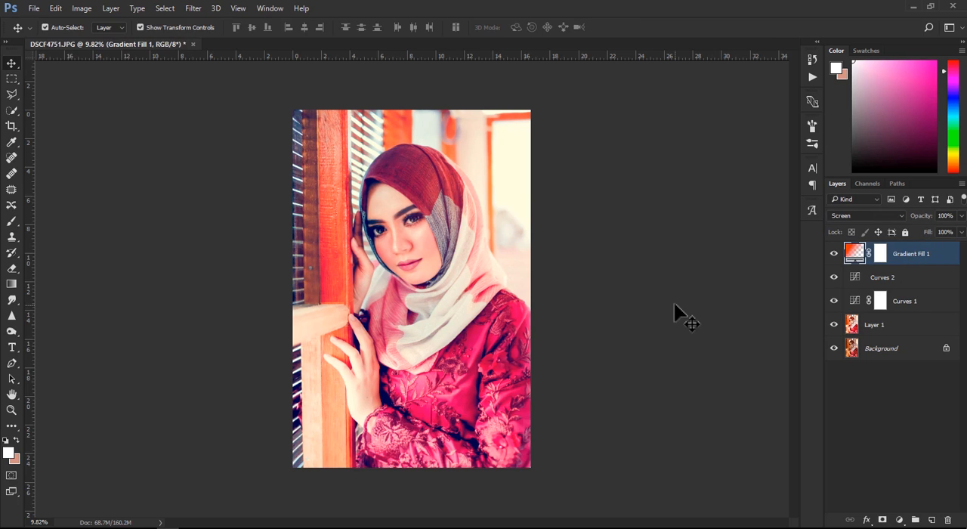
left_click(672, 300)
- Add a second Gradient fill layer with a black starting colour stop fading to transparent, removing the end colour stop
left_click(898, 519)
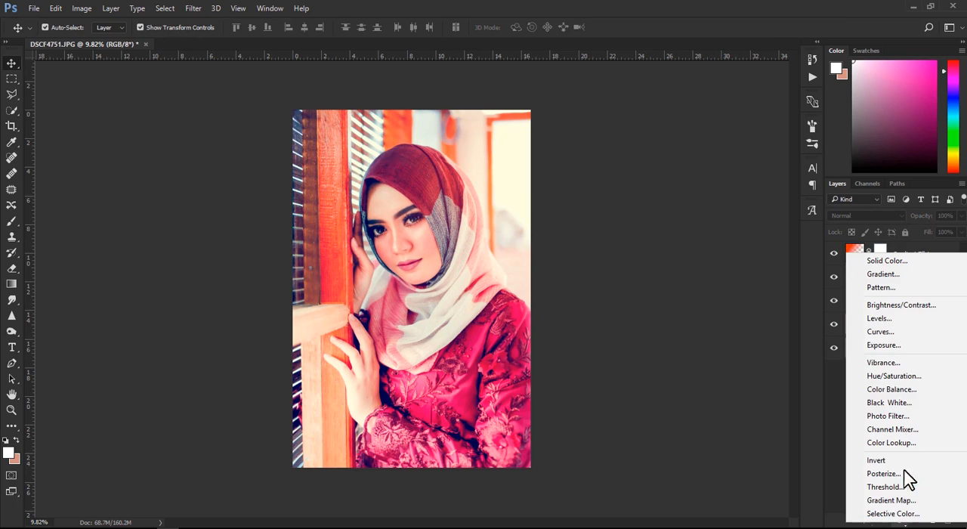
left_click(893, 276)
left_click(629, 141)
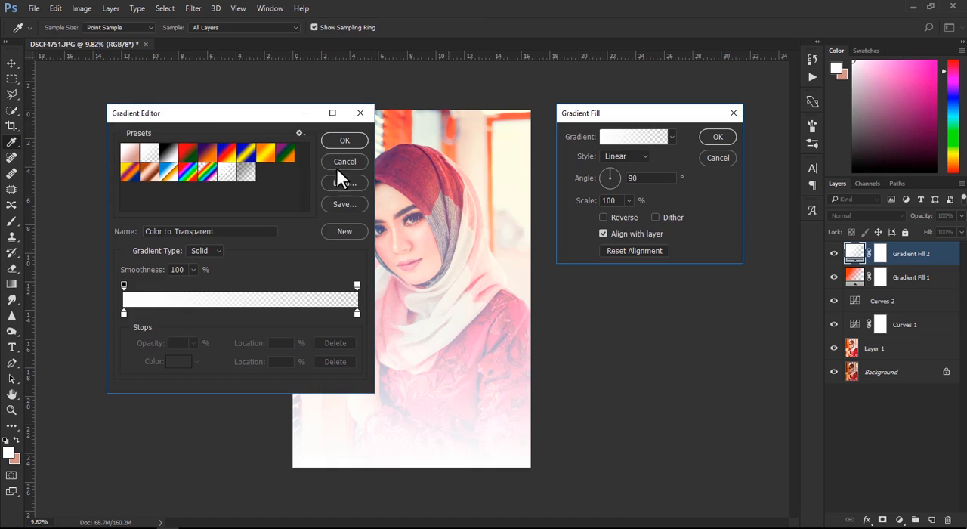
left_click(122, 311)
left_click(180, 362)
left_click_drag(314, 341, 404, 486)
left_click(504, 325)
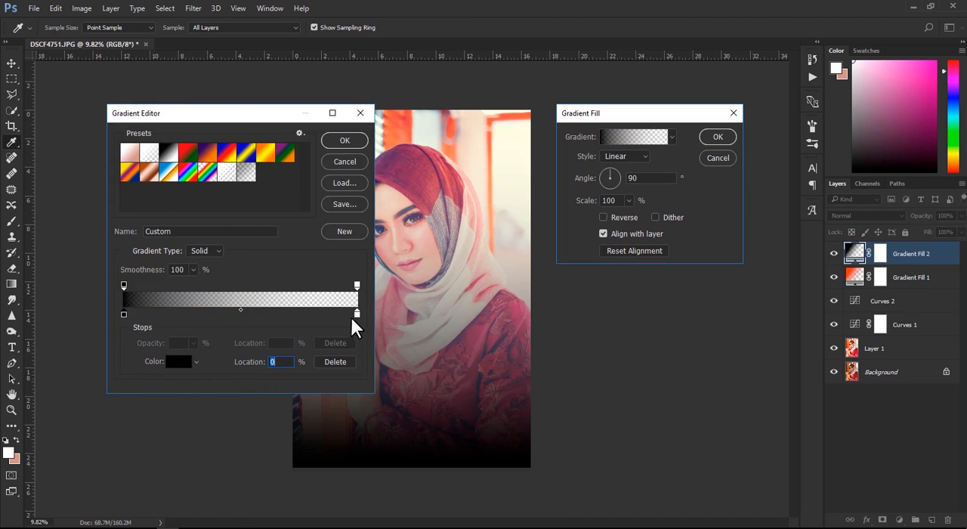
left_click_drag(357, 313, 370, 353)
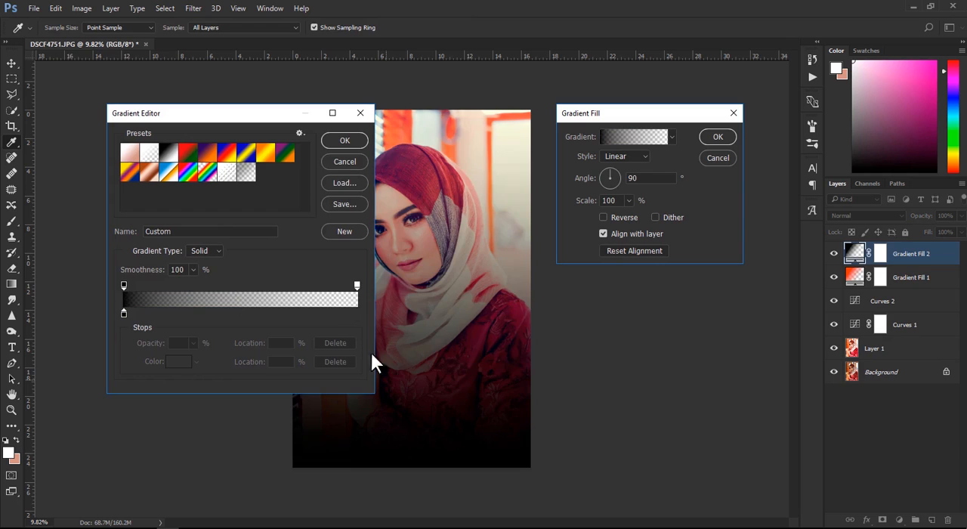
left_click(348, 143)
- Make the black gradient a reversed, dithered Radial without layer alignment, enlarge its scale and move its clear centre toward the upper-right background
left_click(622, 157)
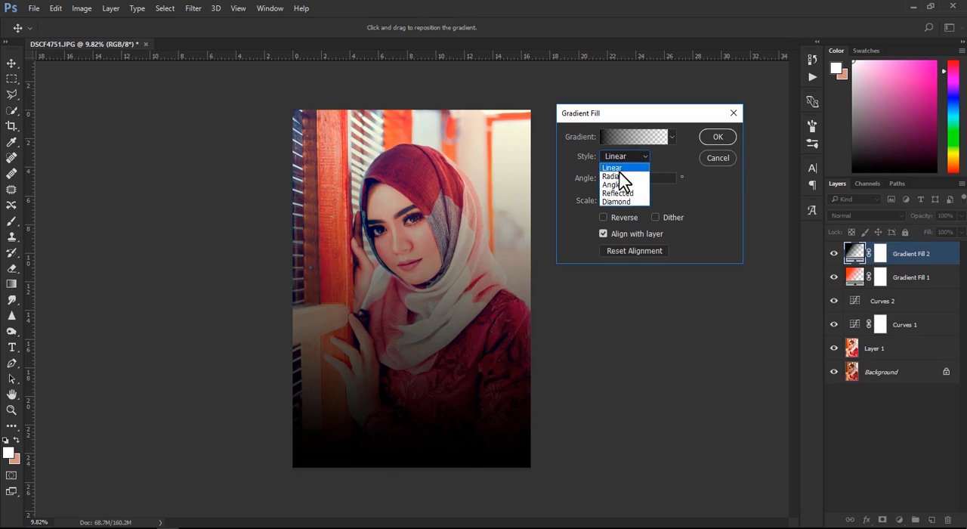
left_click(617, 189)
left_click(624, 217)
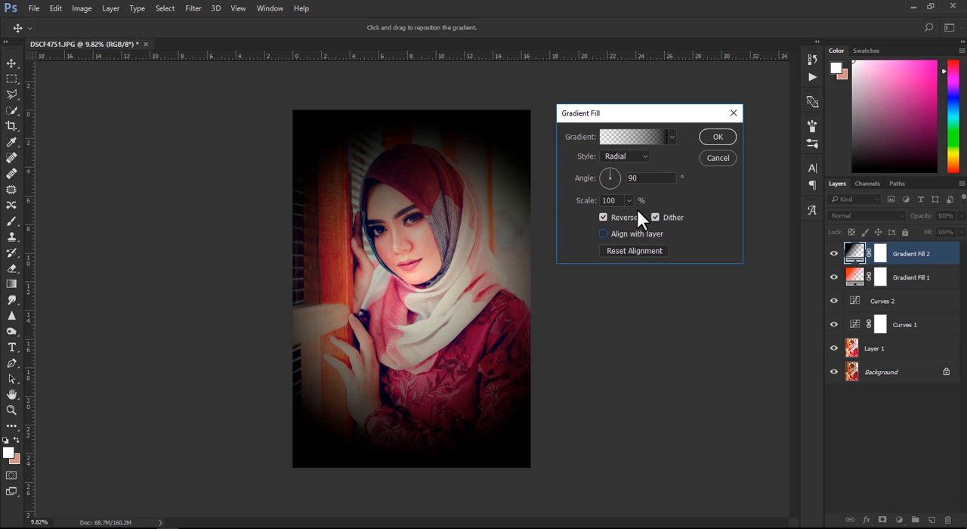
left_click_drag(629, 216, 631, 217)
left_click_drag(459, 276, 515, 208)
left_click(718, 137)
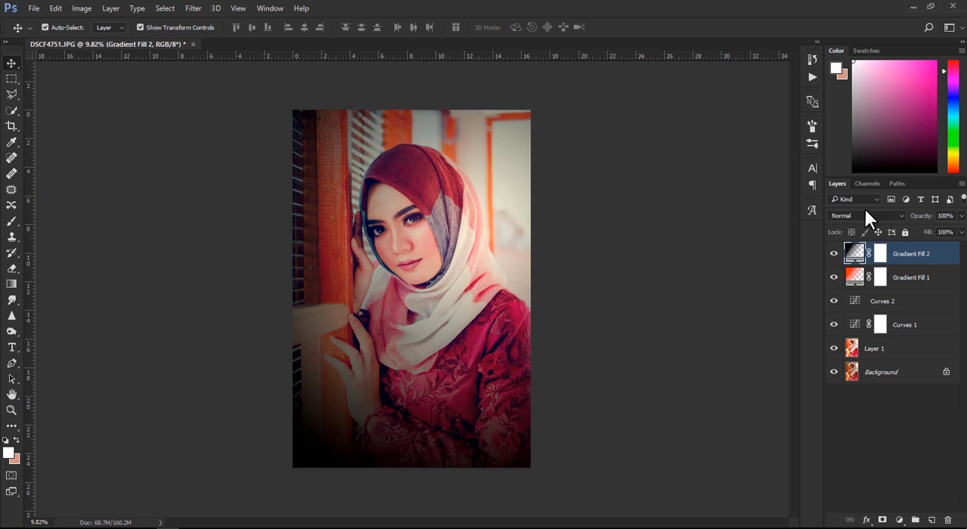
- Set Gradient Fill 2 to Soft Light at 32% opacity and select its layer mask
left_click(862, 216)
left_click(842, 343)
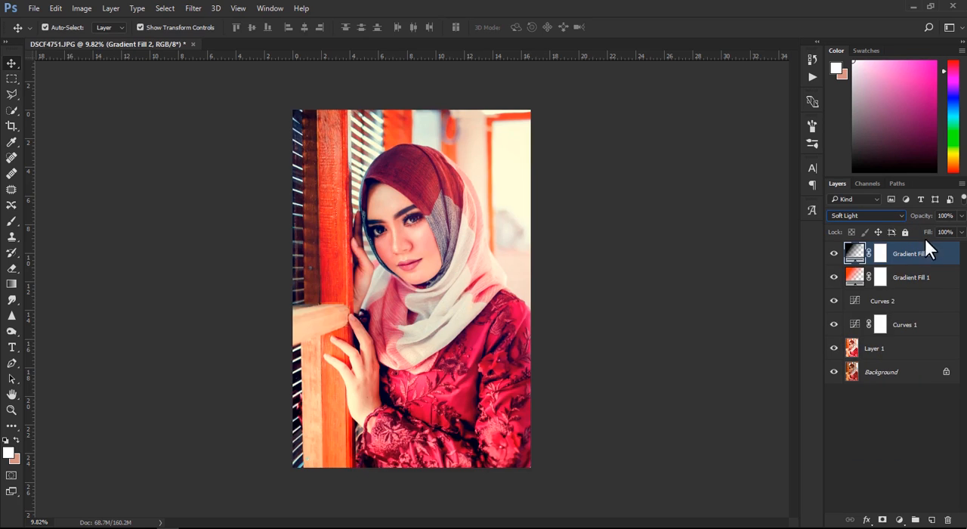
left_click_drag(925, 223, 783, 228)
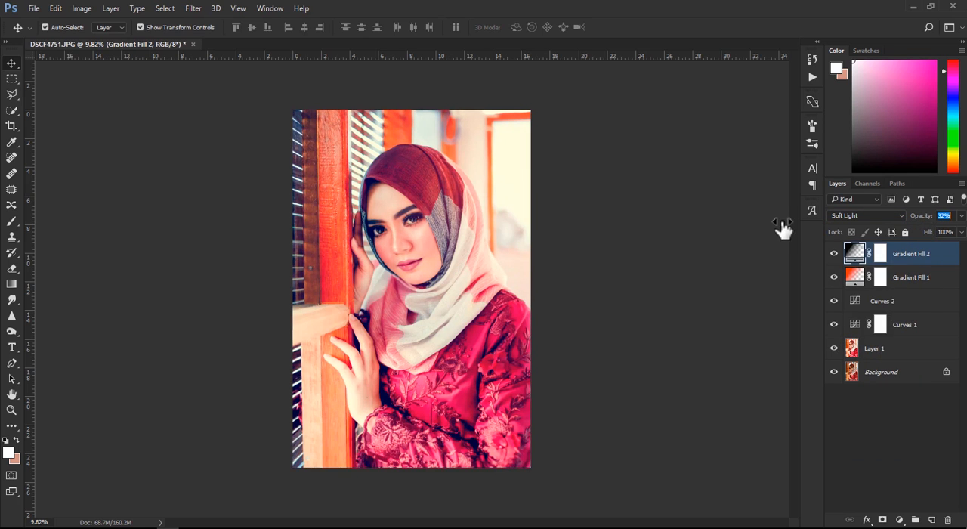
left_click(879, 255)
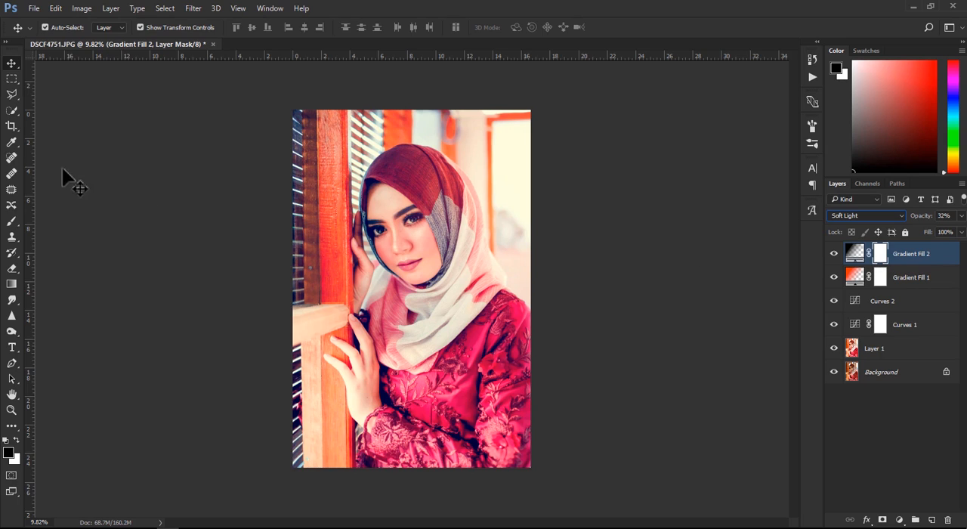
- Mask Gradient Fill 2 off the subject and the lower-left wooden railing with a large soft black brush at 100% opacity
left_click(12, 220)
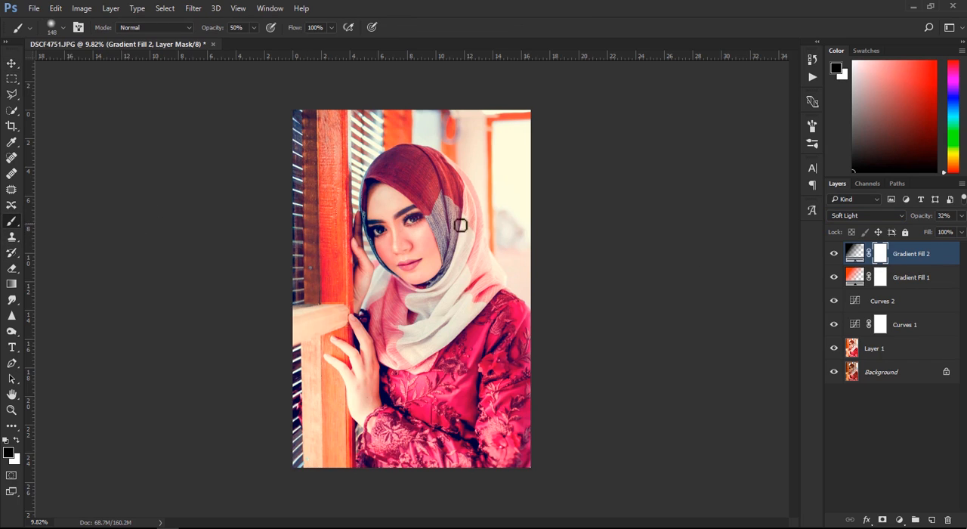
left_click_drag(466, 194, 547, 210)
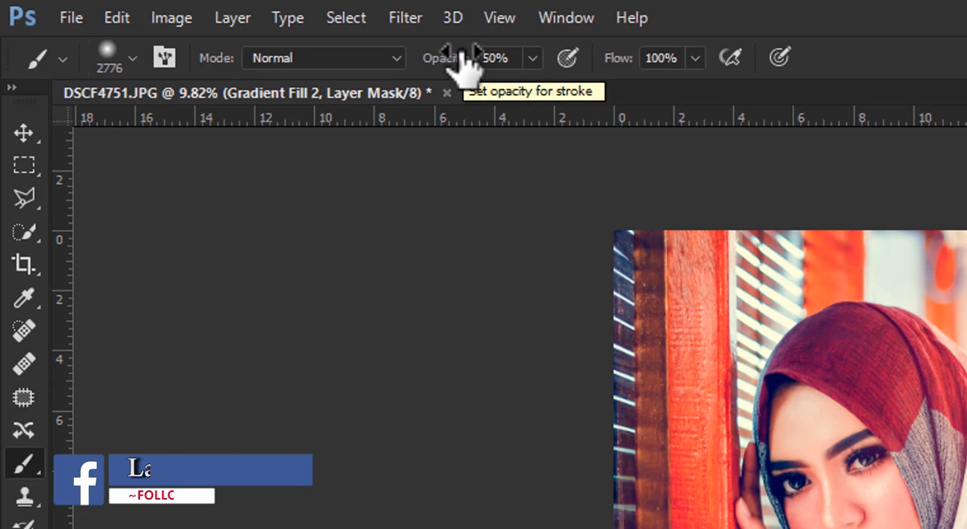
left_click_drag(453, 80, 665, 84)
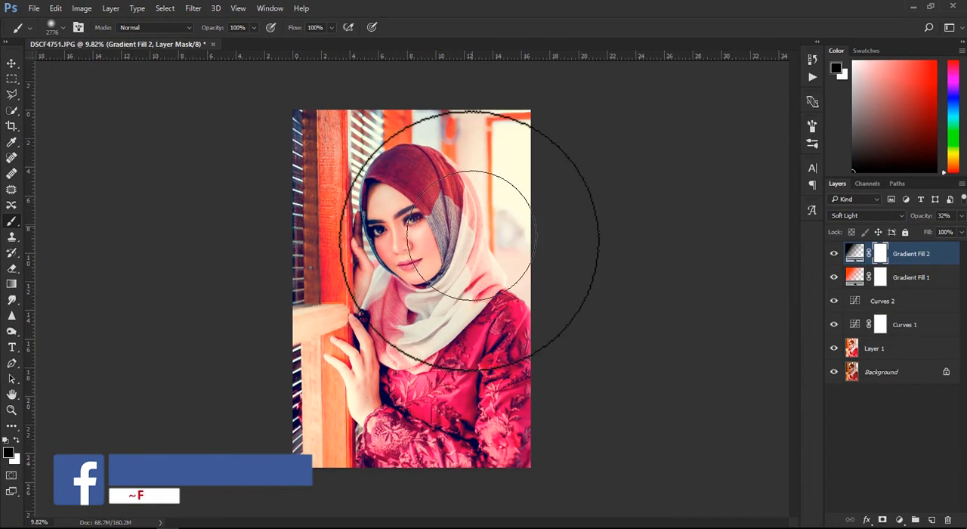
left_click(458, 225)
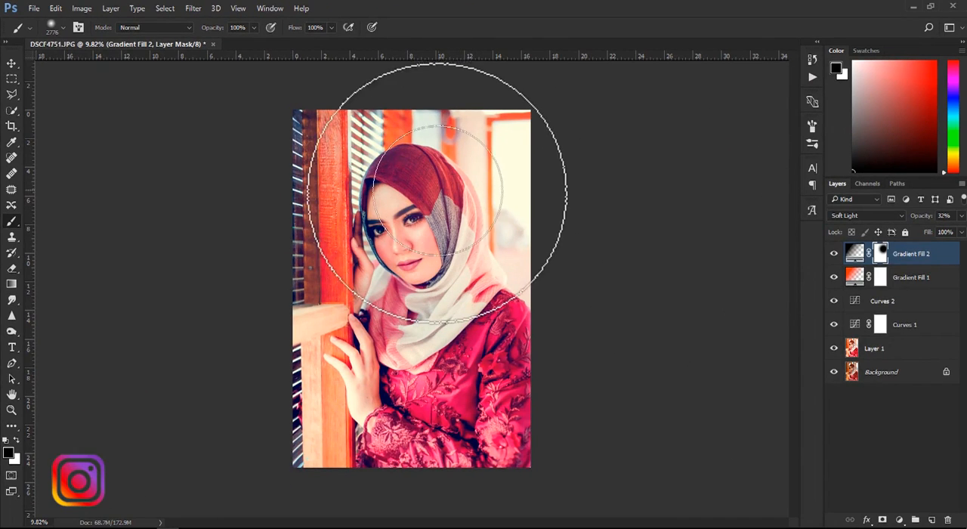
mouse_move(510, 229)
left_mouse_down()
mouse_move(470, 161)
mouse_move(438, 161)
left_mouse_up()
left_click_drag(379, 178, 354, 178)
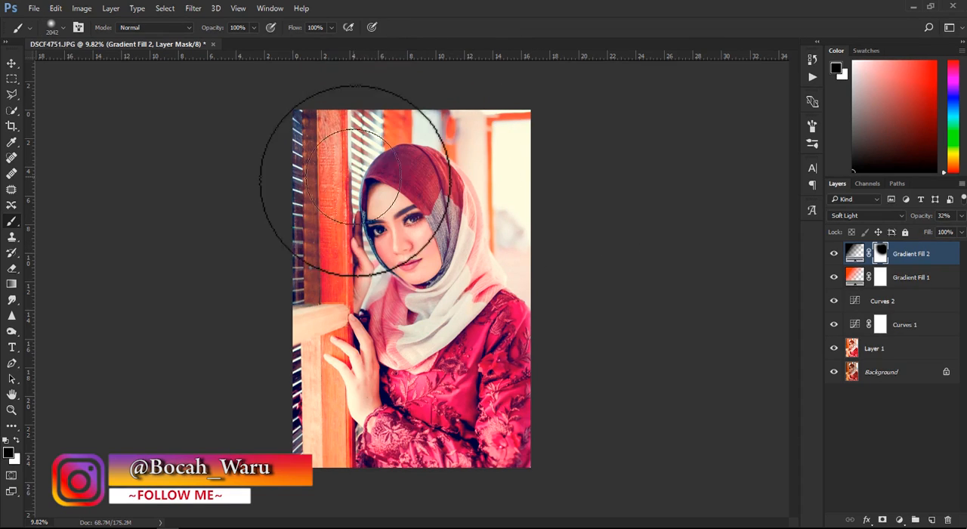
mouse_move(336, 381)
left_mouse_down()
mouse_move(313, 358)
mouse_move(322, 352)
left_mouse_up()
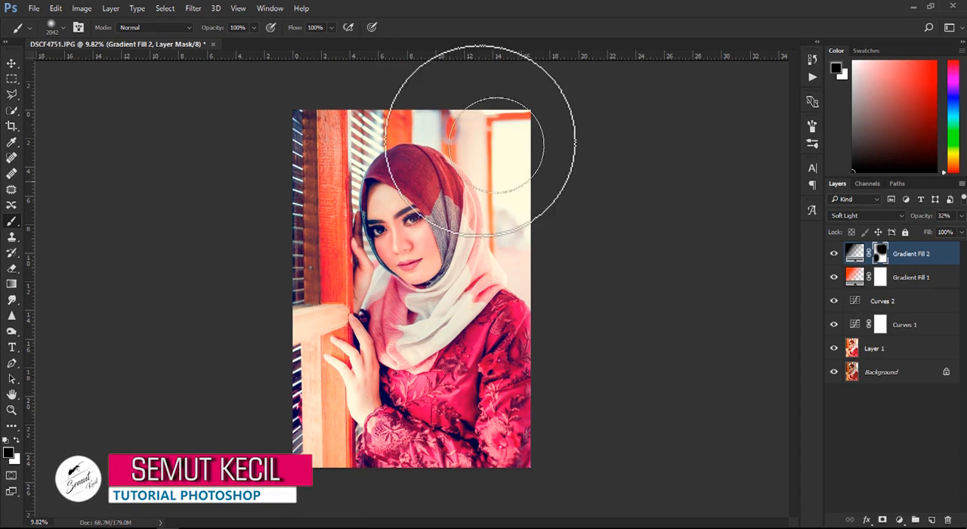
left_click(12, 65)
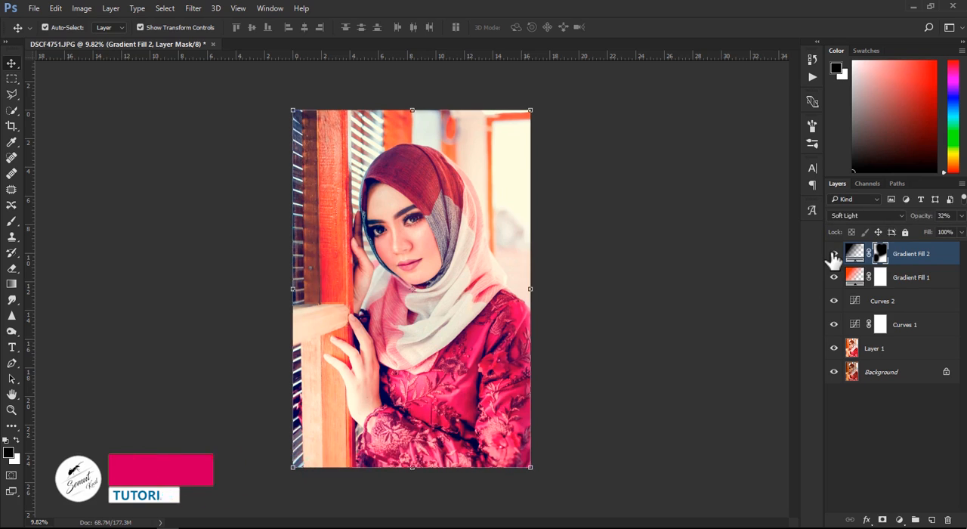
left_click(832, 254)
left_click(833, 257)
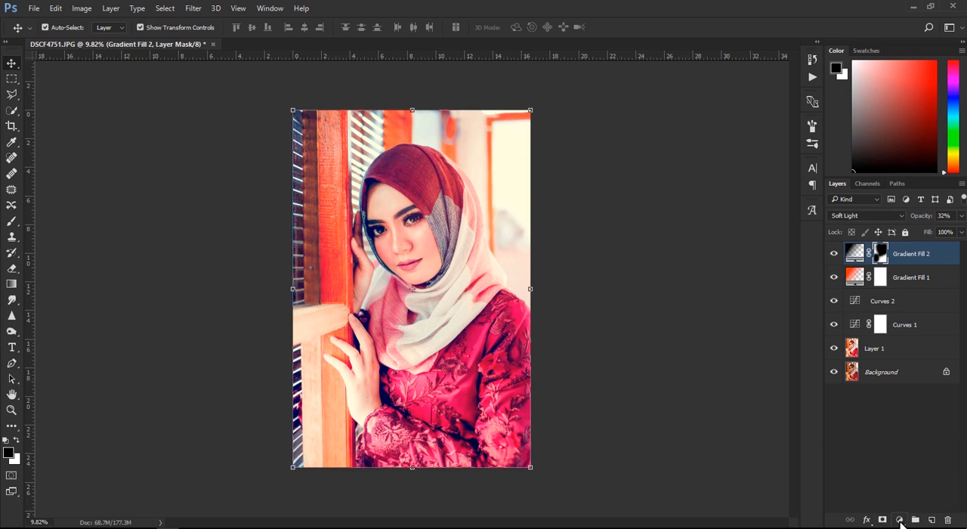
- Add a Color Lookup adjustment using the zafizack-VG-06.CUBE 3DLUT file
left_click(899, 521)
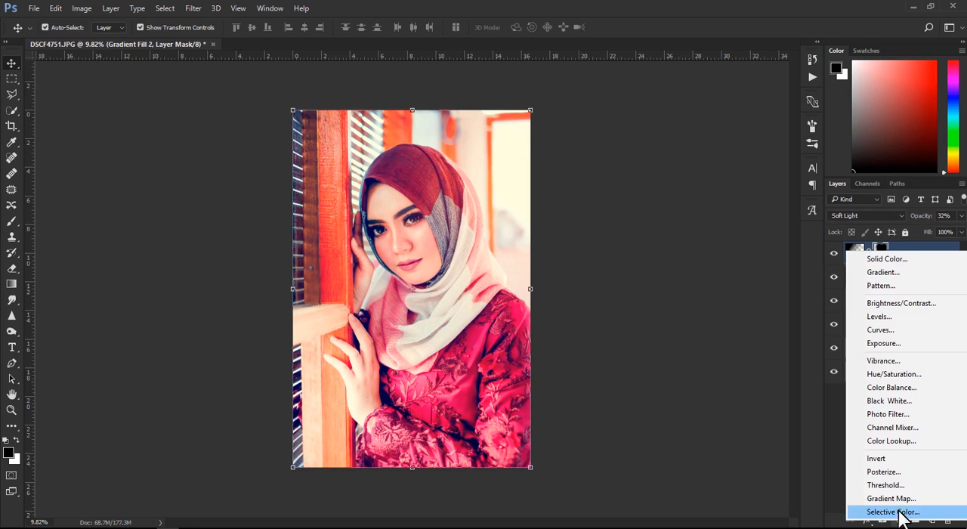
left_click(894, 442)
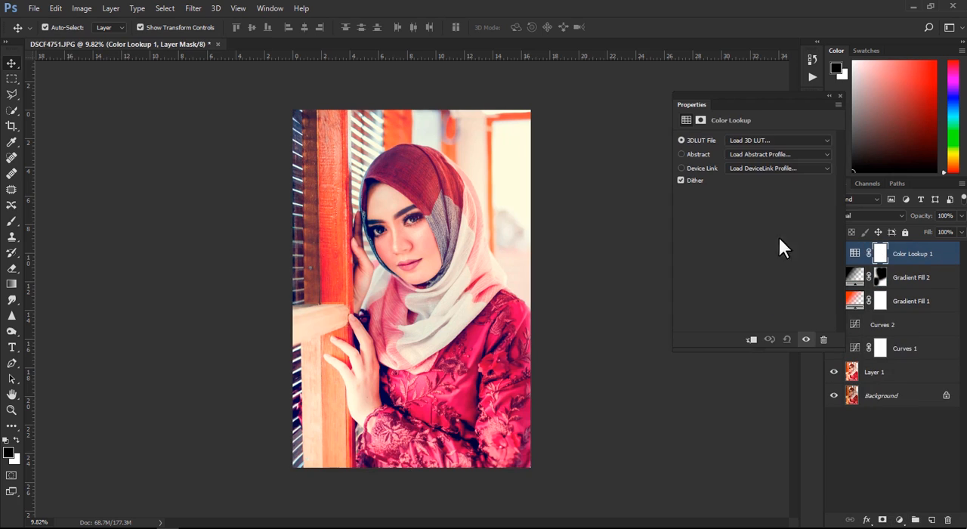
left_click(761, 141)
scroll(781, 408, "down", 7)
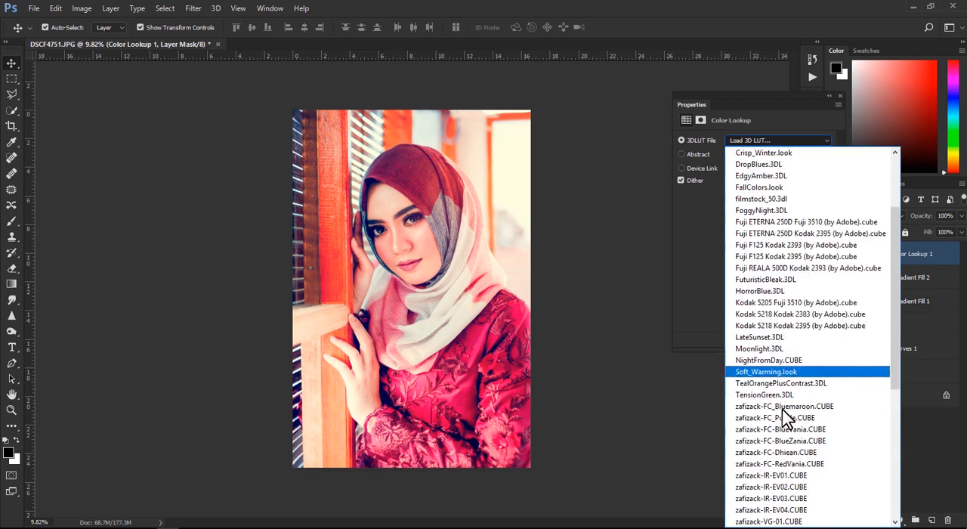
left_click(783, 428)
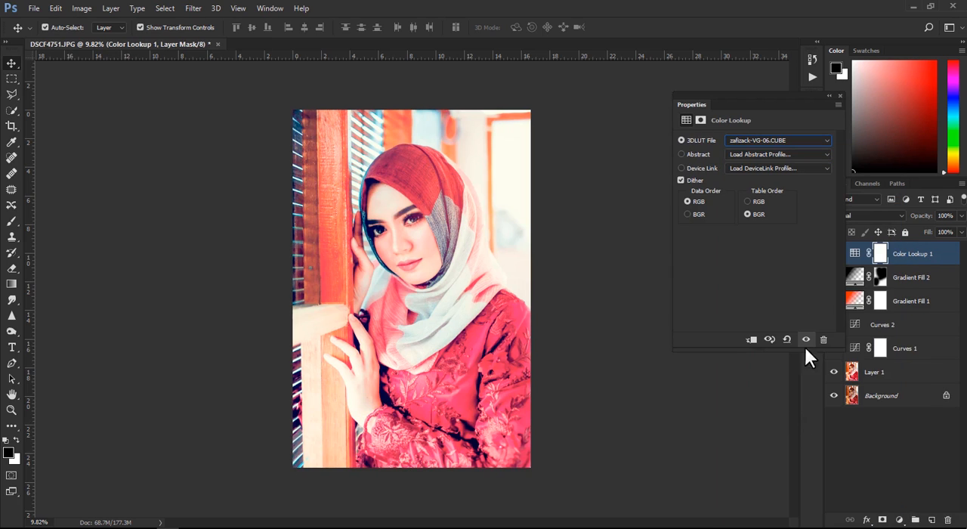
left_click(840, 95)
- Compare the portrait with and without the Color Lookup adjustment
left_click(834, 254)
left_click(833, 254)
left_click(834, 254)
left_click(833, 253)
left_click(833, 254)
left_click(833, 254)
left_click(833, 254)
left_click(833, 253)
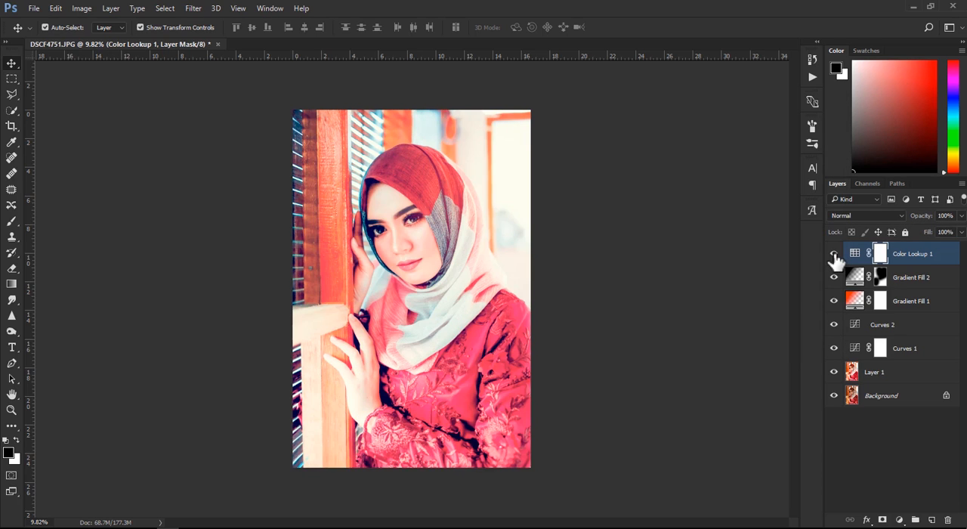
- Lower the Color Lookup adjustment's opacity to 30% and check its effect on the photo
left_click_drag(922, 220, 853, 221)
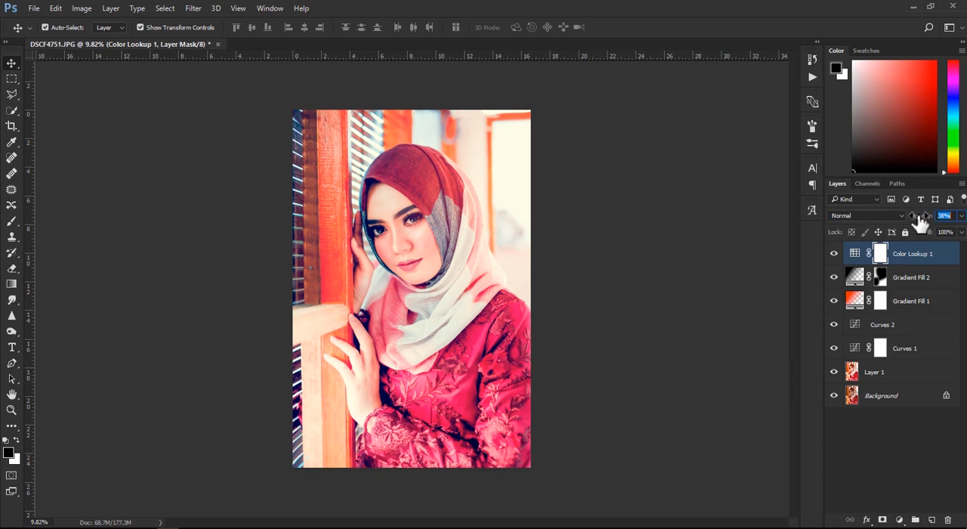
type("30")
left_click(757, 253)
left_click(834, 253)
left_click(834, 254)
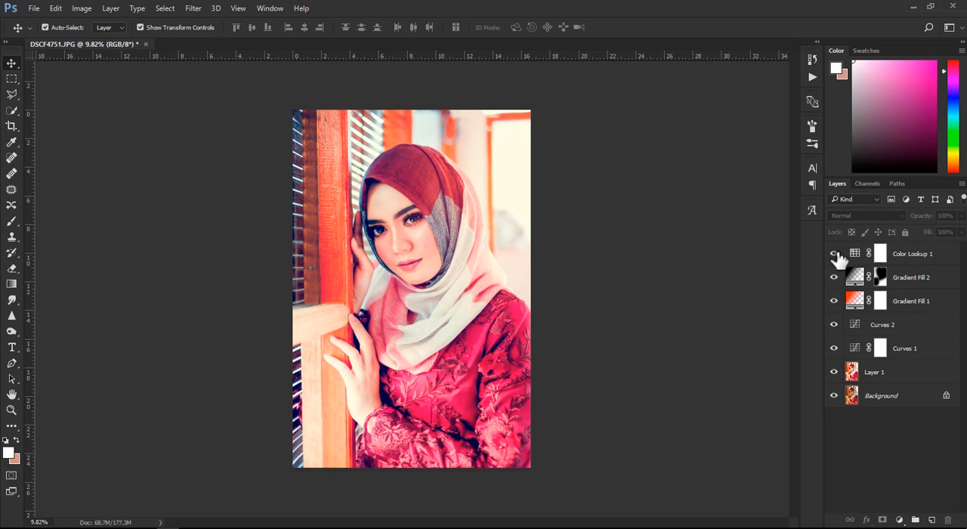
left_click(835, 253)
left_click(836, 254)
left_click(842, 256)
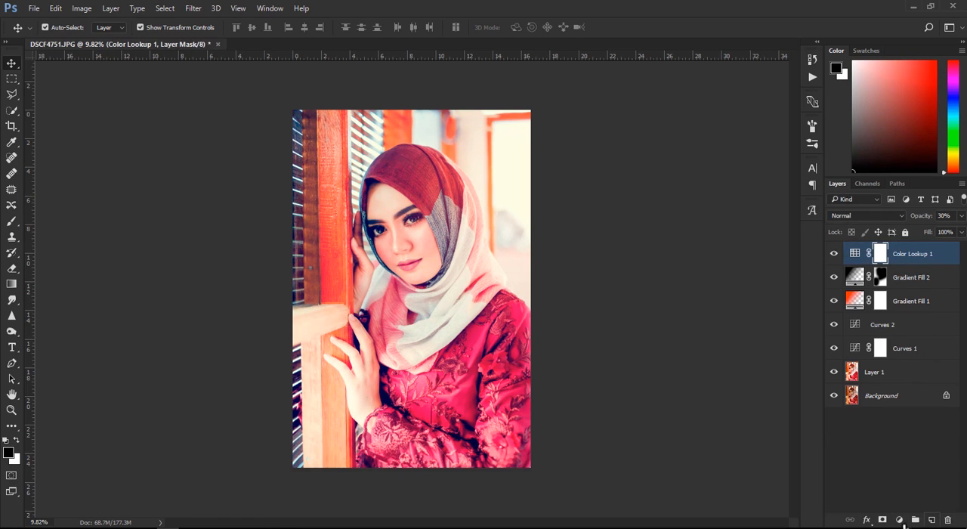
- Add a Color Balance adjustment above the Color Lookup and shift its midtones toward blue by +12
left_click(898, 520)
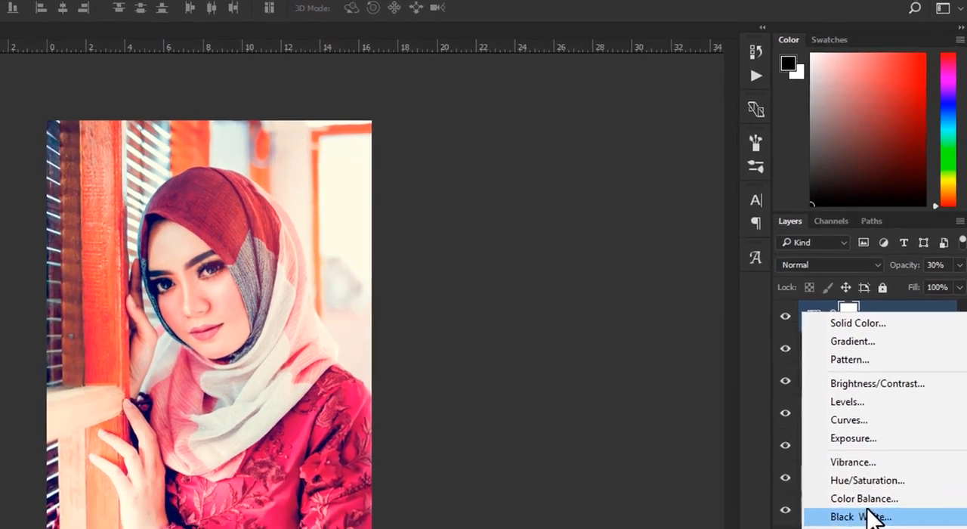
left_click(890, 387)
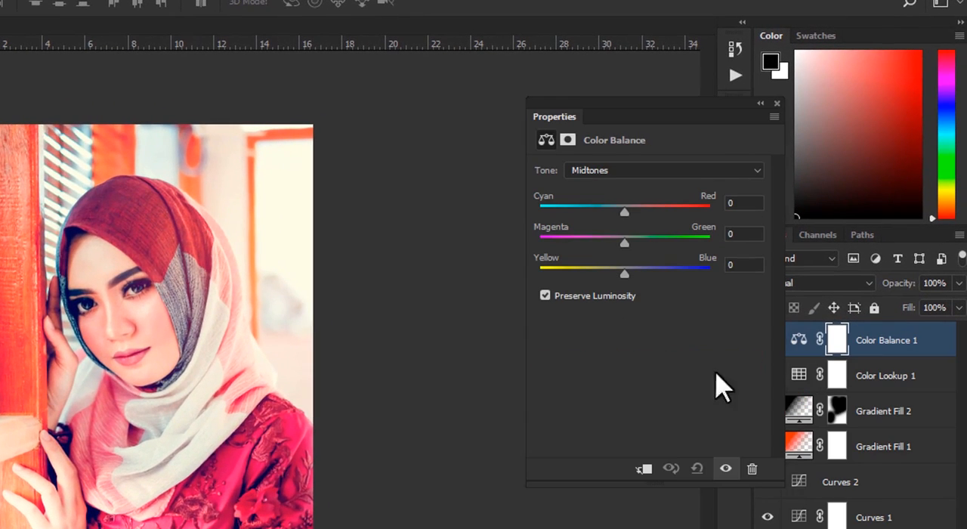
left_click(615, 173)
left_click(620, 196)
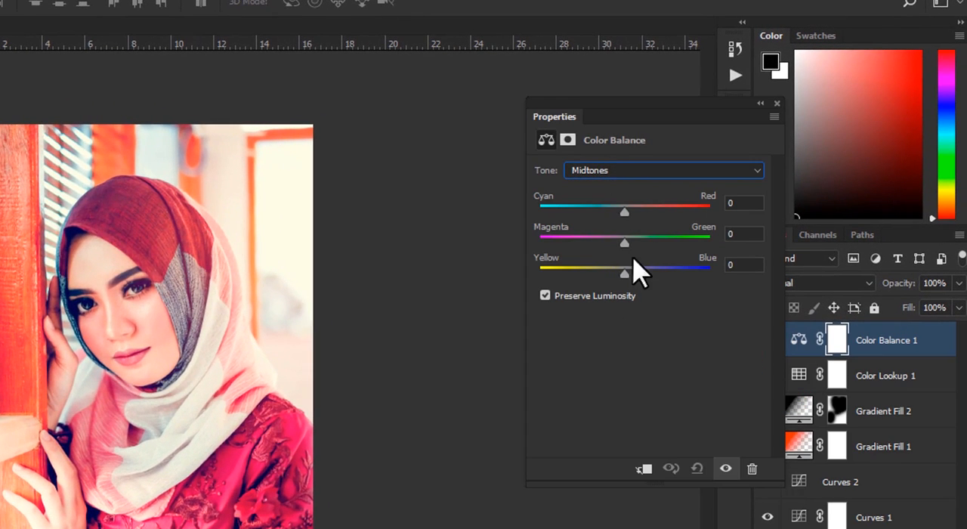
left_click_drag(638, 279, 630, 278)
left_click_drag(609, 208, 620, 248)
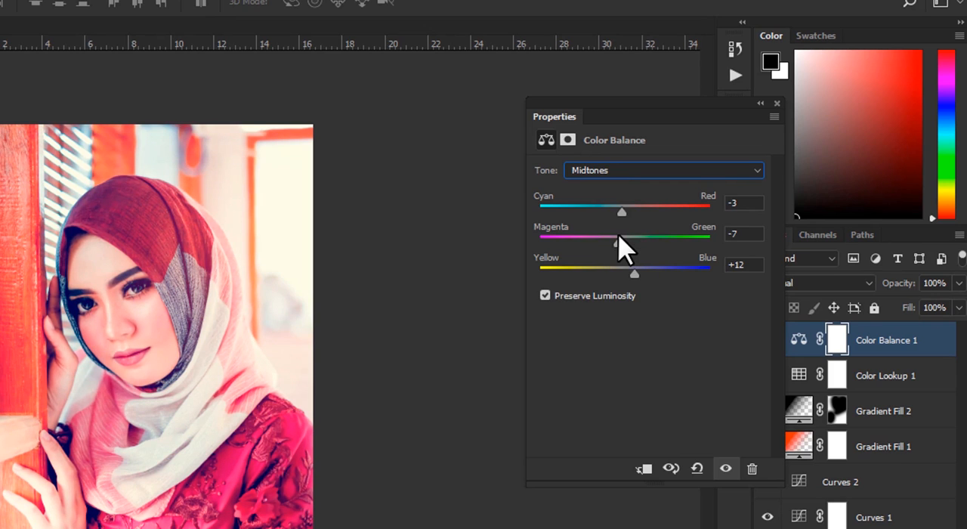
- Shift the Color Balance shadows toward red by +19
left_click(620, 173)
left_click(606, 185)
mouse_move(624, 273)
left_mouse_down()
mouse_move(637, 273)
mouse_move(625, 287)
mouse_move(629, 266)
left_mouse_up()
left_click_drag(607, 205, 635, 204)
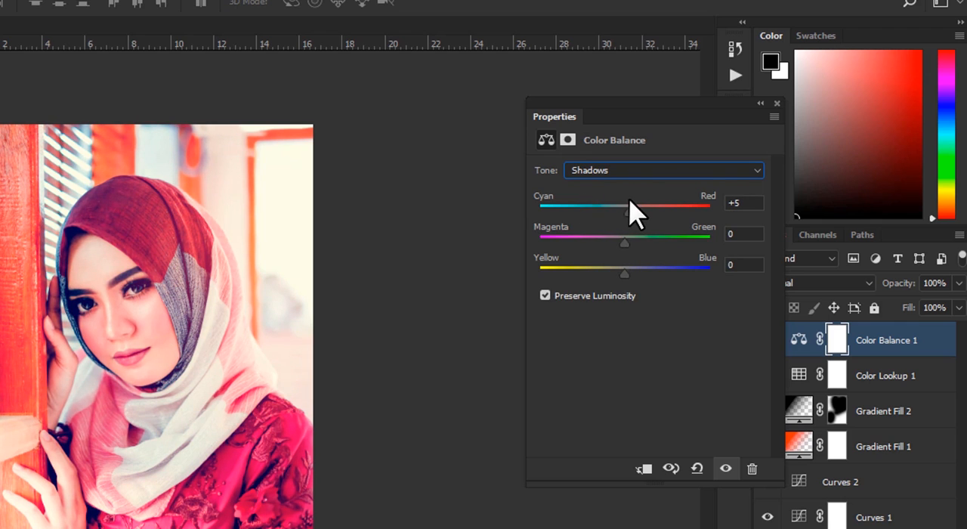
left_click_drag(637, 214, 649, 217)
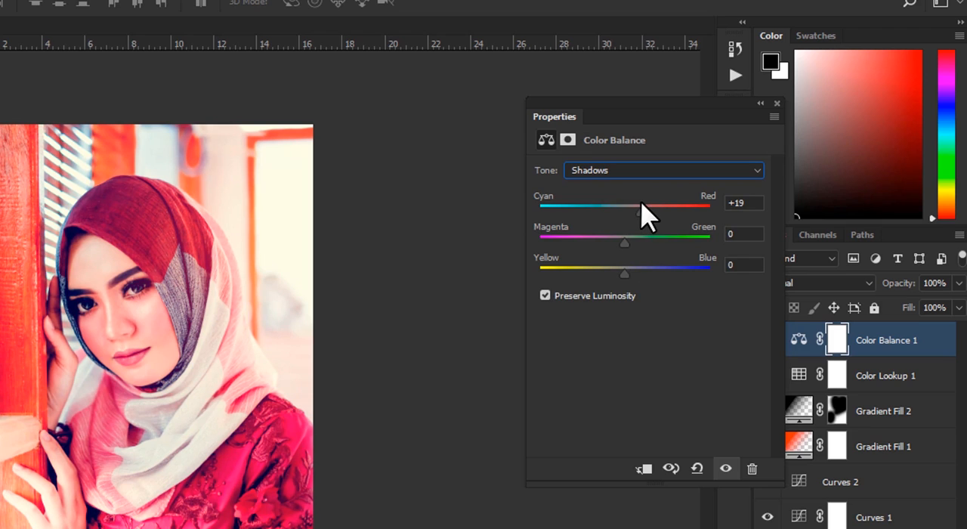
- Set the Color Balance highlights to cyan-red -13, magenta-green -10 and yellow-blue +1, and check the adjustment's effect
left_click(623, 170)
left_click(627, 207)
left_click_drag(625, 213, 606, 213)
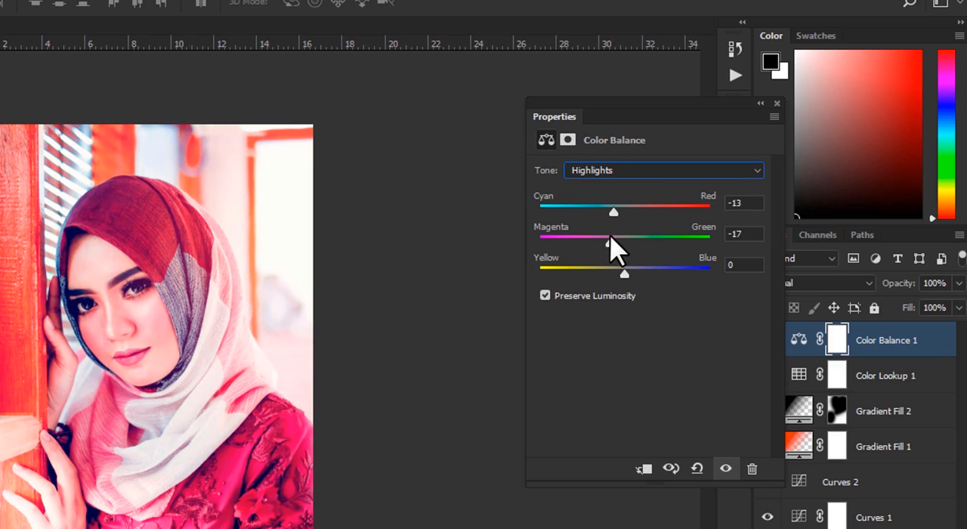
left_click_drag(613, 274, 628, 274)
left_click(776, 103)
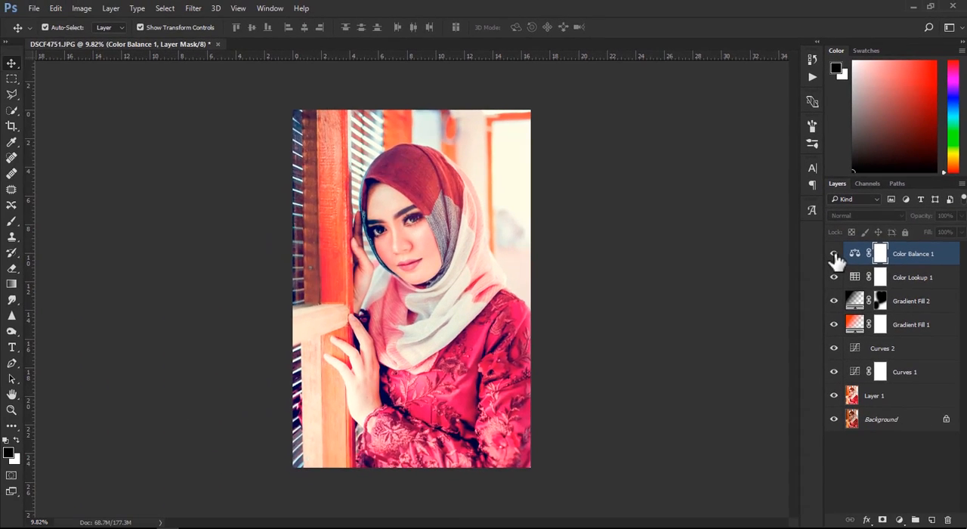
left_click(834, 254)
left_click(834, 254)
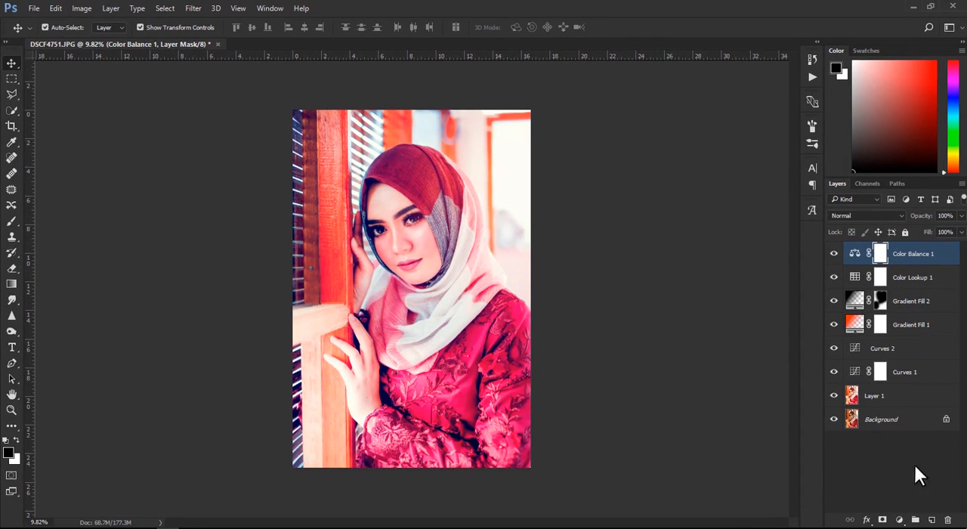
- Add a Hue/Saturation adjustment, sample the facial skin to reduce the Reds saturation to -38, and check its effect
left_click(899, 519)
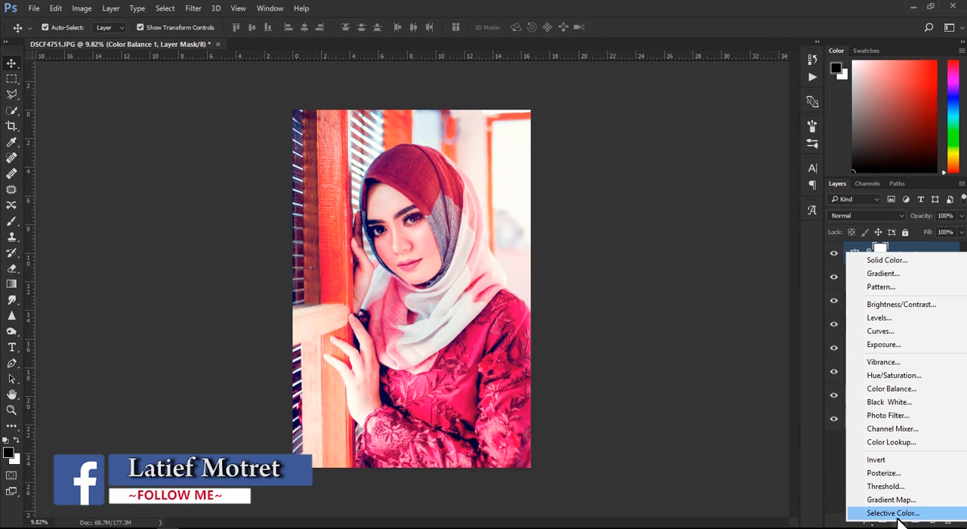
left_click(893, 375)
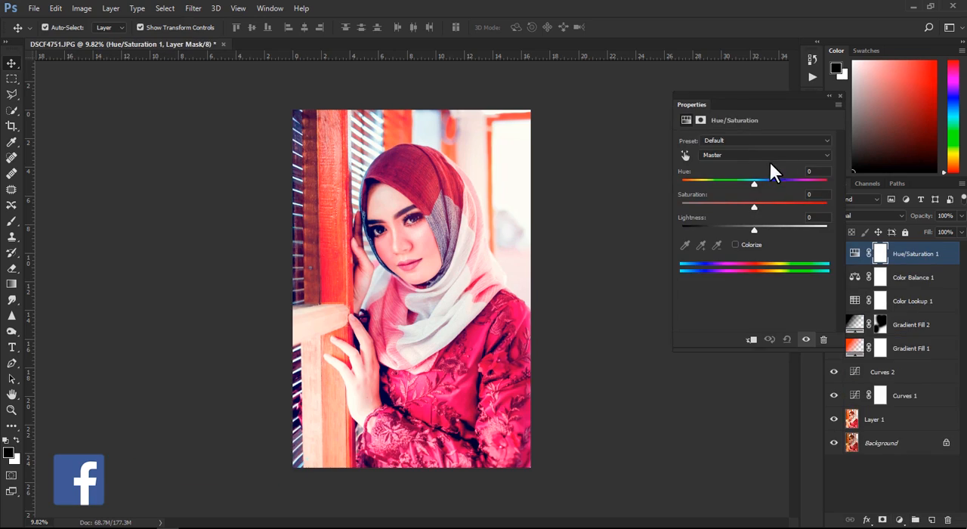
left_click(737, 154)
left_click(744, 162)
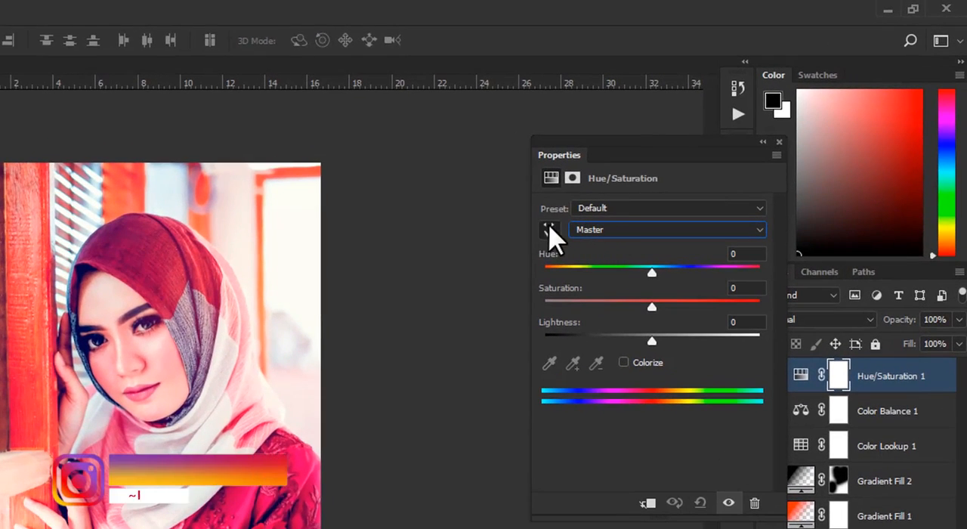
left_click(548, 228)
left_click_drag(158, 363, 133, 381)
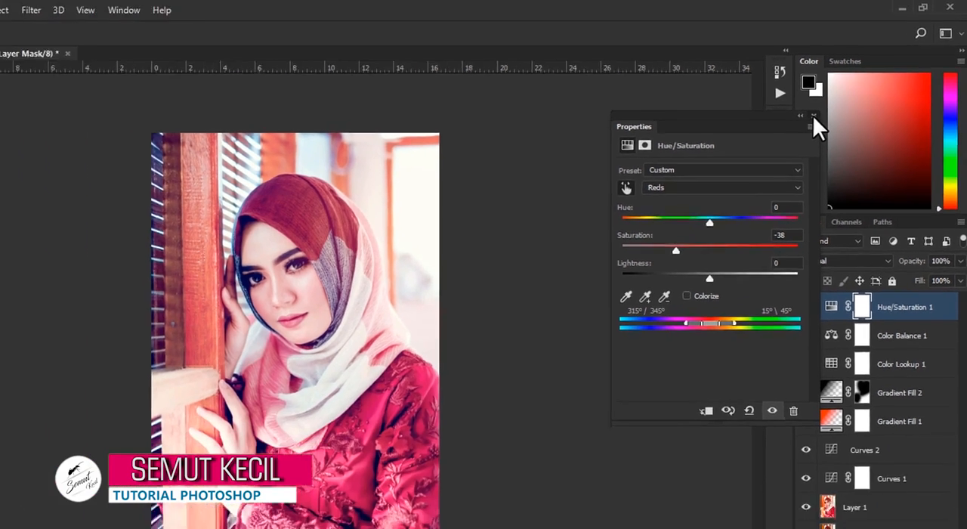
left_click(779, 142)
left_click(834, 255)
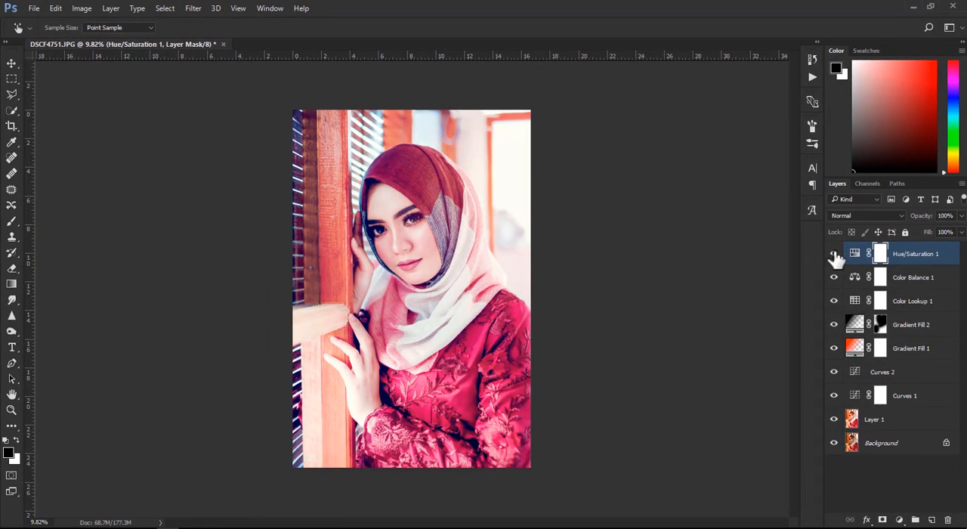
left_click(834, 256)
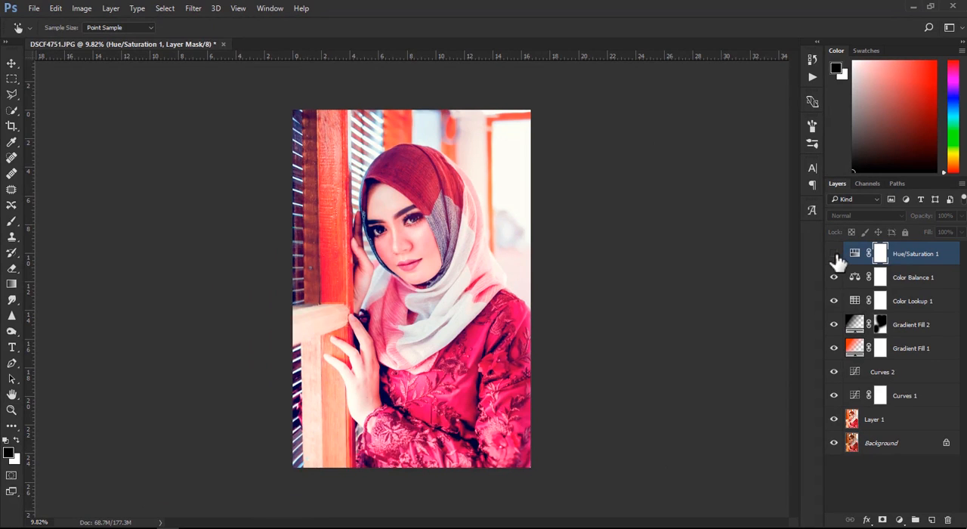
left_click(834, 255)
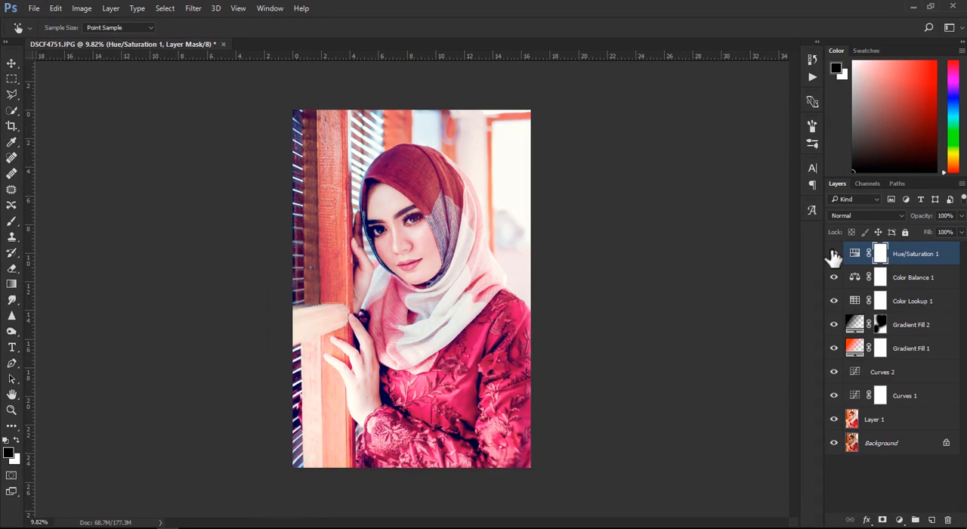
- Invert the Hue/Saturation mask to black and paint over the face with a white brush at 30% opacity
key("ctrl+i")
key("b")
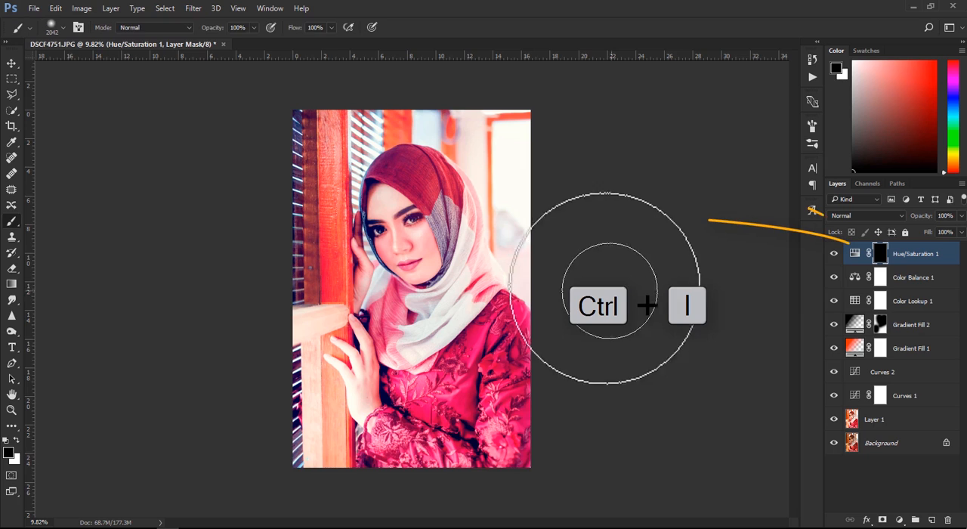
mouse_move(431, 233)
left_mouse_down()
mouse_move(425, 243)
mouse_move(382, 231)
left_mouse_up()
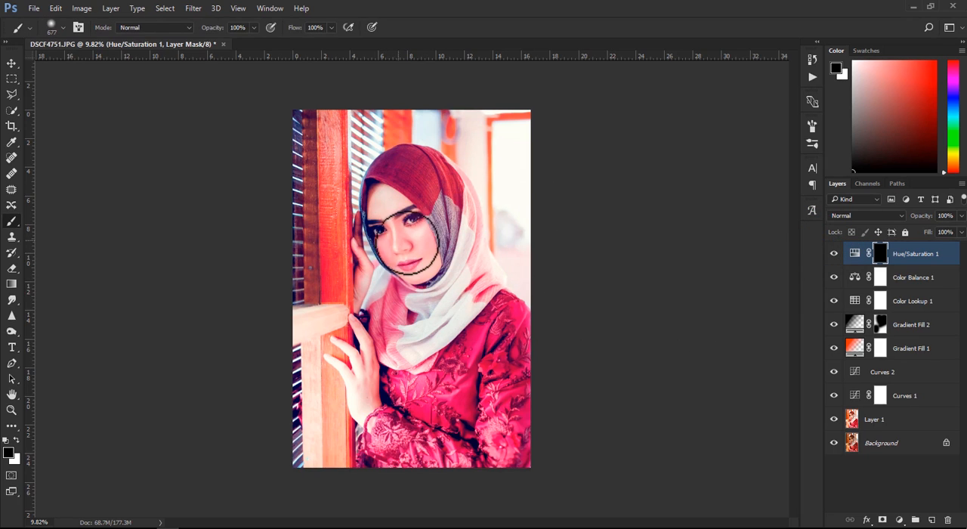
key("x")
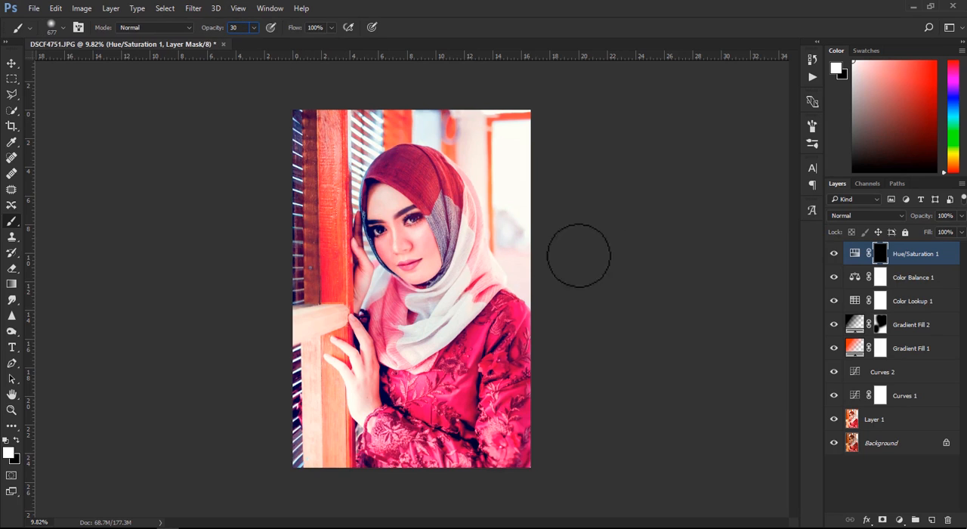
mouse_move(426, 270)
left_mouse_down()
mouse_move(410, 214)
mouse_move(423, 249)
mouse_move(410, 269)
mouse_move(379, 229)
mouse_move(379, 206)
mouse_move(409, 213)
mouse_move(419, 262)
mouse_move(400, 271)
mouse_move(384, 217)
left_mouse_up()
- Paint white at 30% opacity on the Hue/Saturation mask over both hands and the headscarf, resizing the brush for each area
right_click(361, 252, "alt")
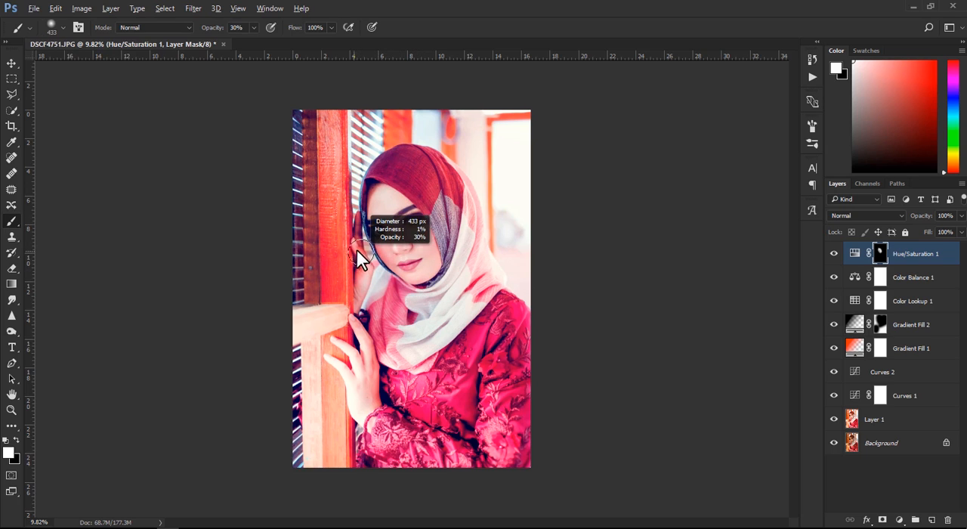
right_click(394, 320, "alt")
mouse_move(414, 331)
left_mouse_down()
mouse_move(442, 345)
mouse_move(453, 323)
mouse_move(481, 245)
mouse_move(496, 113)
mouse_move(488, 161)
mouse_move(518, 237)
mouse_move(423, 106)
left_mouse_up()
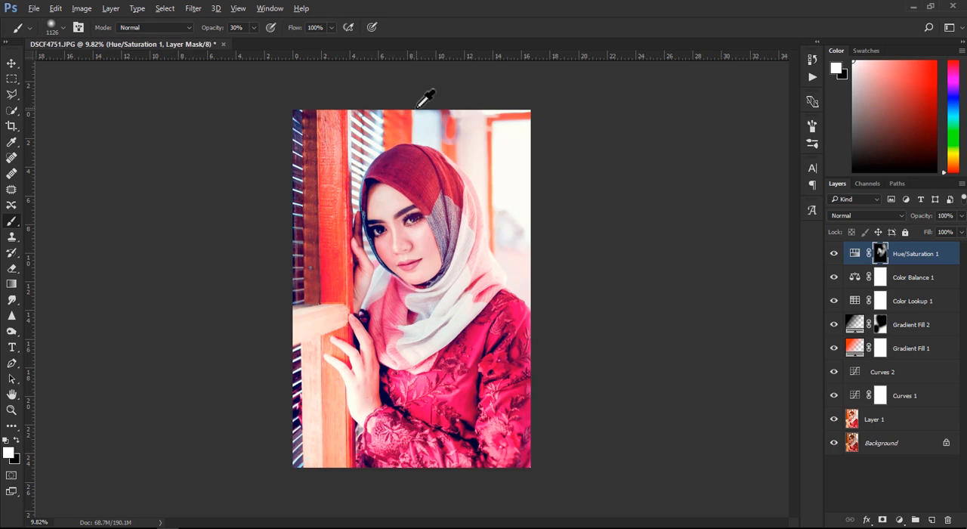
right_click(437, 141, "alt")
left_click_drag(365, 339, 368, 422)
- Inspect the skin tones up close and compare the portrait with and without the masked Hue/Saturation adjustment
left_click(12, 64)
left_click(628, 243)
scroll(649, 235, "up", 5)
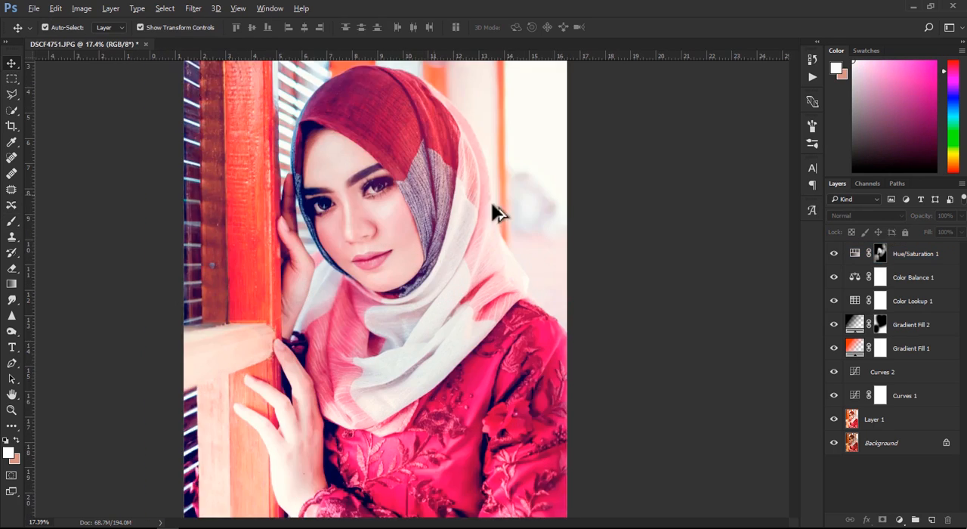
scroll(334, 218, "up", 1)
scroll(338, 216, "down", 5)
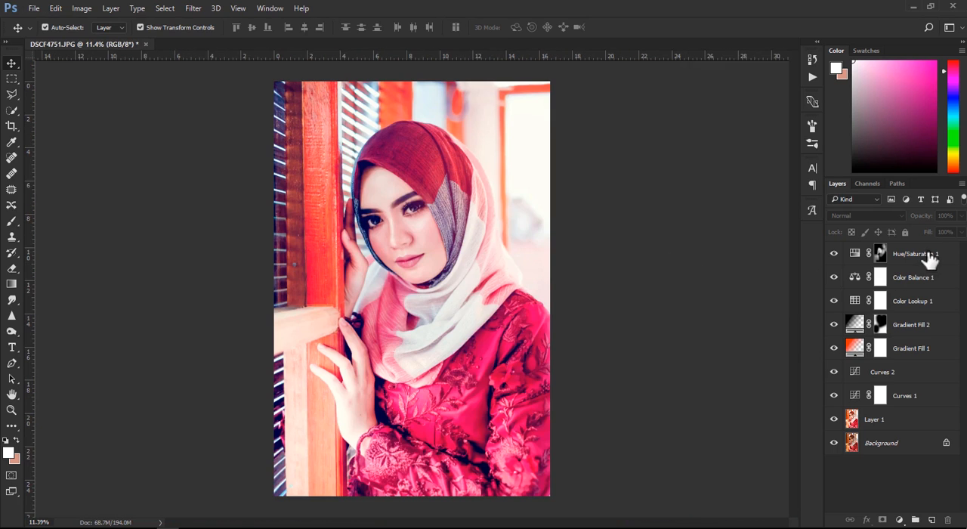
left_click(929, 259)
left_click(834, 254)
left_click(834, 253)
left_click(834, 254)
left_click(834, 253)
left_click(660, 259)
scroll(668, 264, "down", 2)
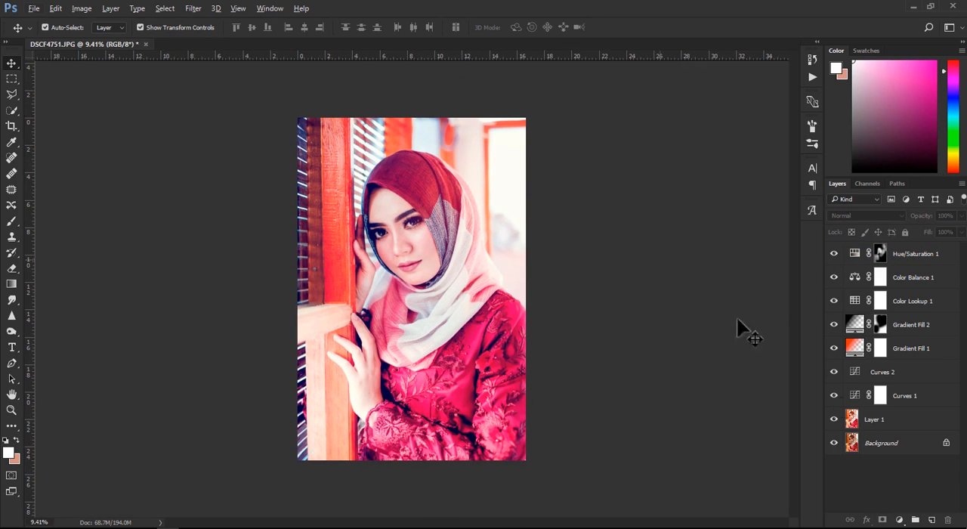
- Add a Photo Filter adjustment above Hue/Saturation and try its preset filters, from Cooling Filter (80) through Underwater to Deep Blue
left_click(897, 520)
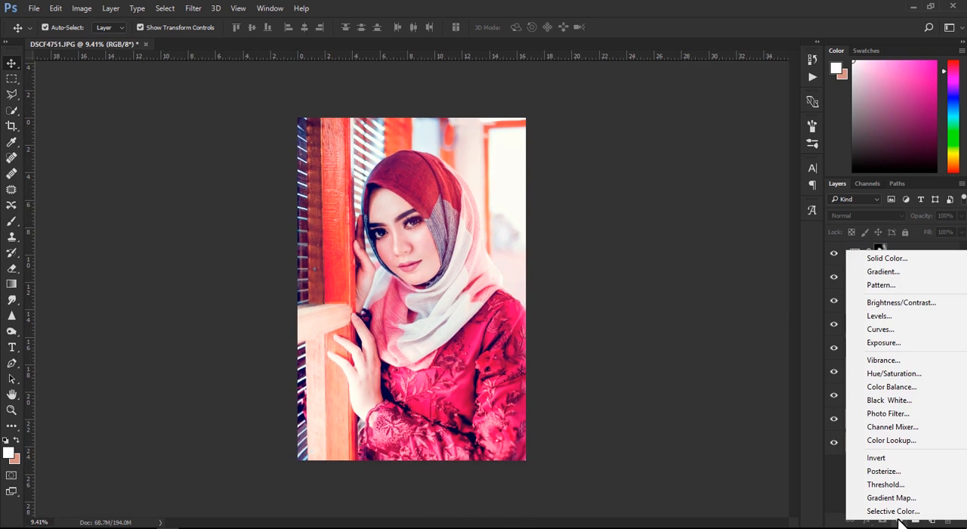
left_click(894, 414)
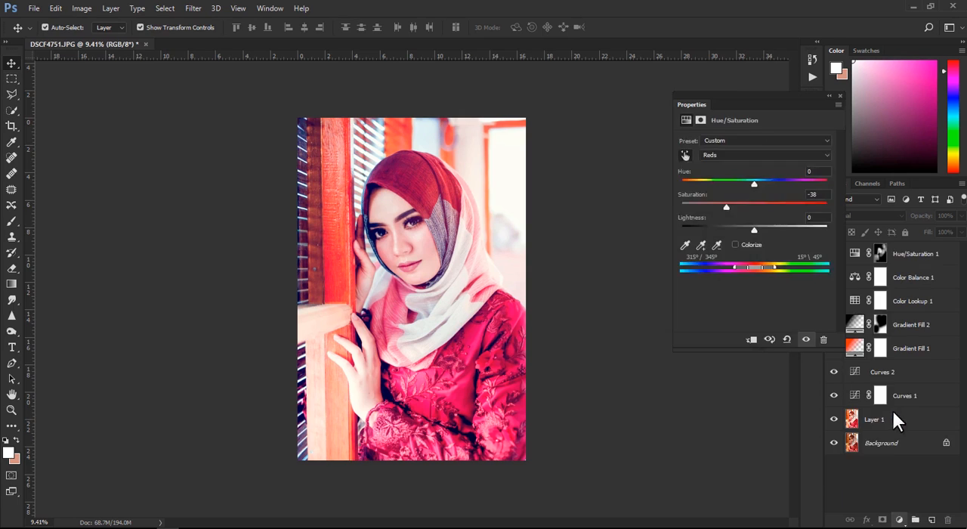
left_click(734, 141)
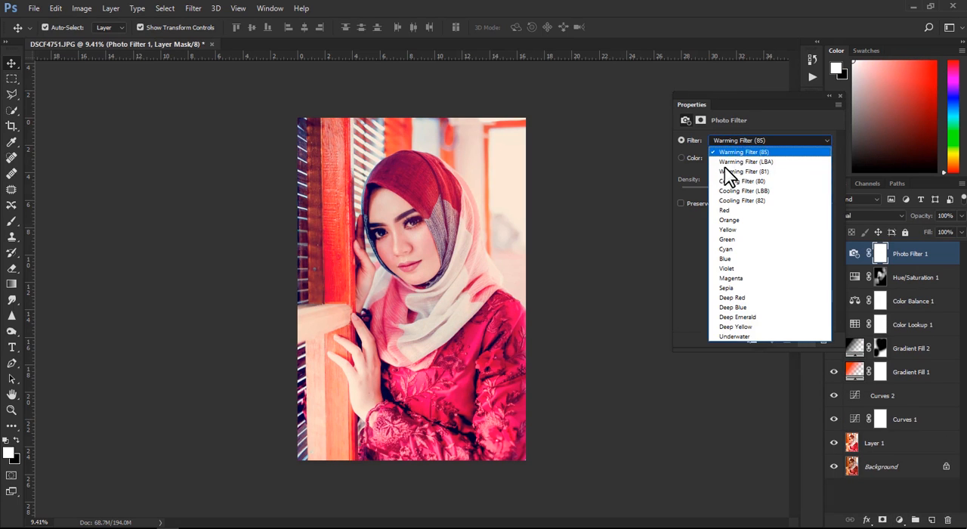
left_click(729, 157)
key("Down")
key("Down")
key("Down")
key("Down")
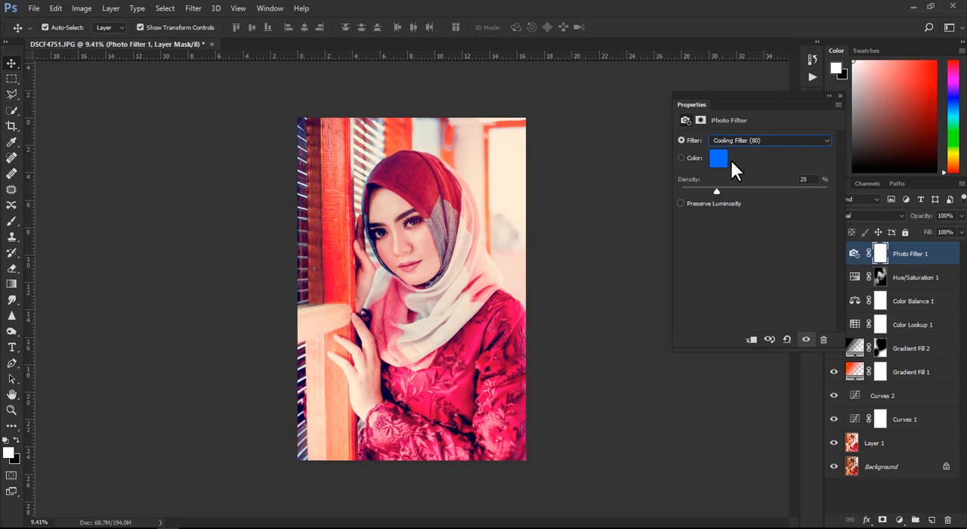
key("Down")
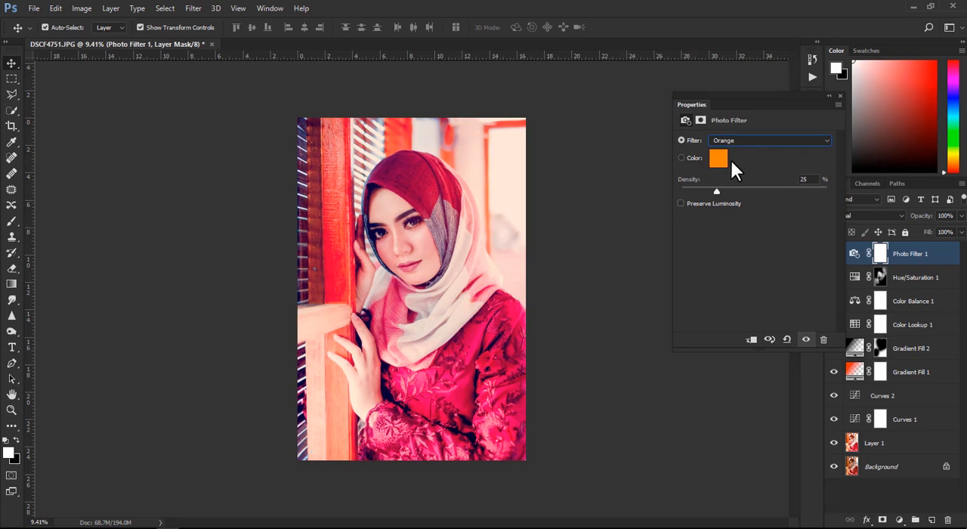
key("Down")
key("Down")
key("Down")
key("Up")
key("Down")
key("Down")
key("Down")
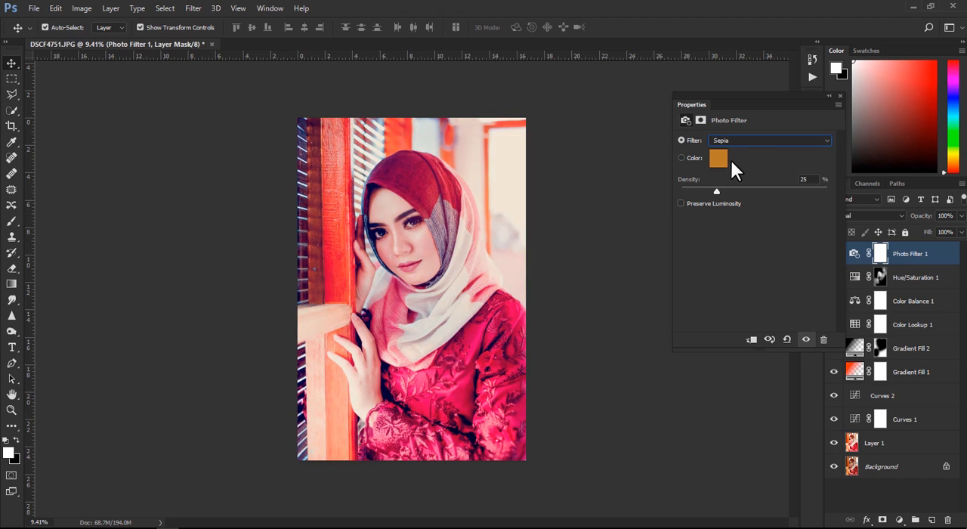
key("Up")
key("Up")
key("Up")
key("Up")
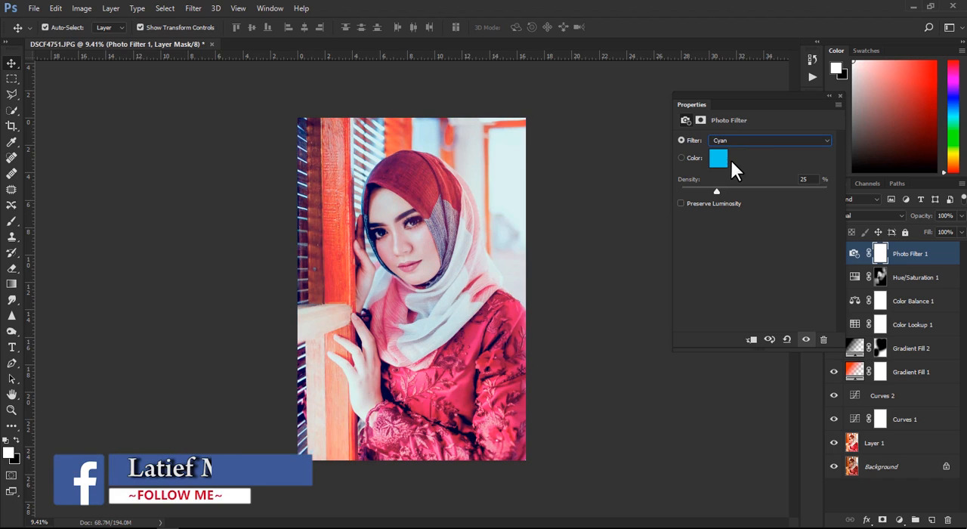
key("Down")
key("Down")
key("Down")
key("Down")
key("Down")
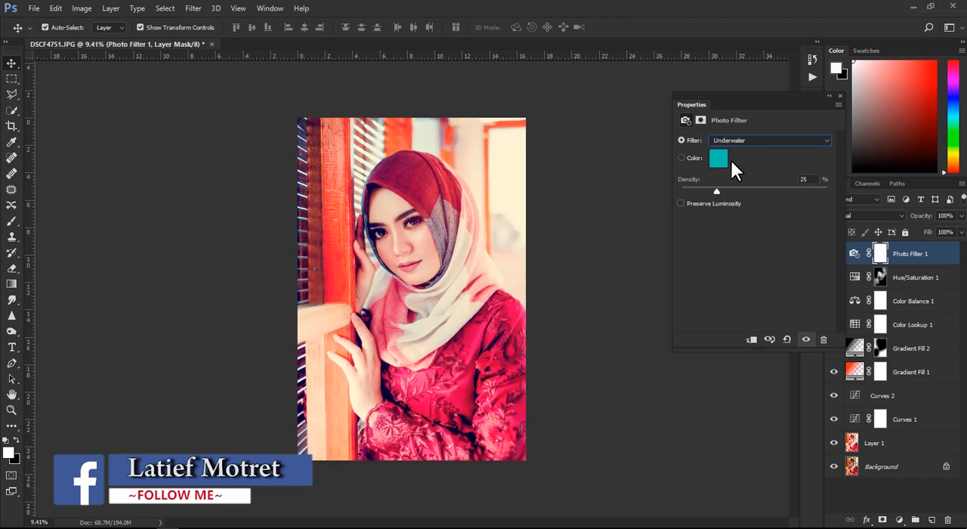
key("Up")
key("Up")
key("Up")
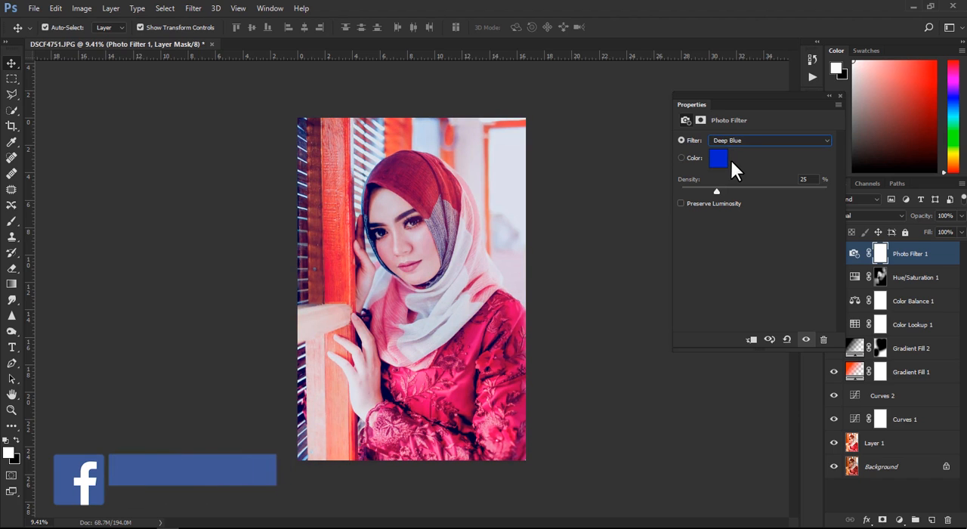
- Try the Photo Filter's custom colour option and remove the Photo Filter adjustment layer
left_click(680, 157)
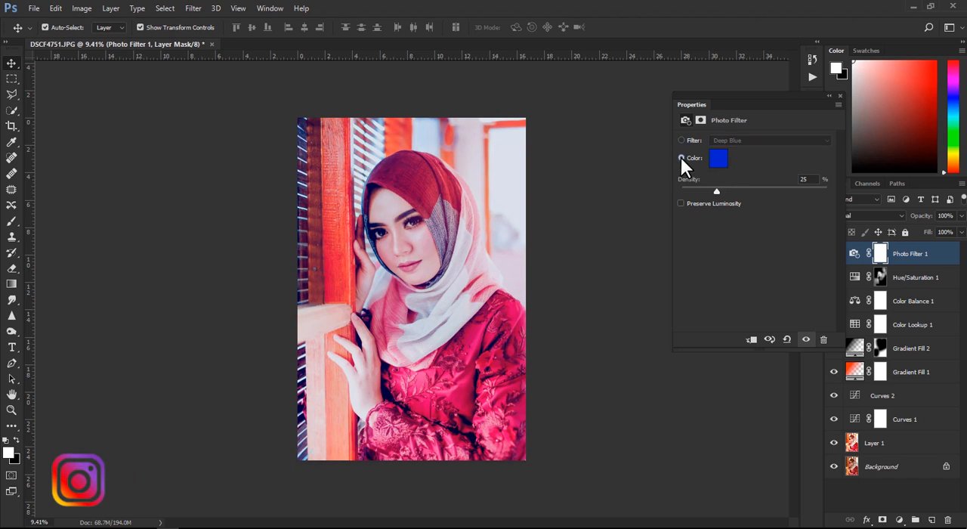
mouse_move(717, 181)
left_mouse_down()
mouse_move(734, 185)
mouse_move(713, 179)
left_mouse_up()
left_click(840, 96)
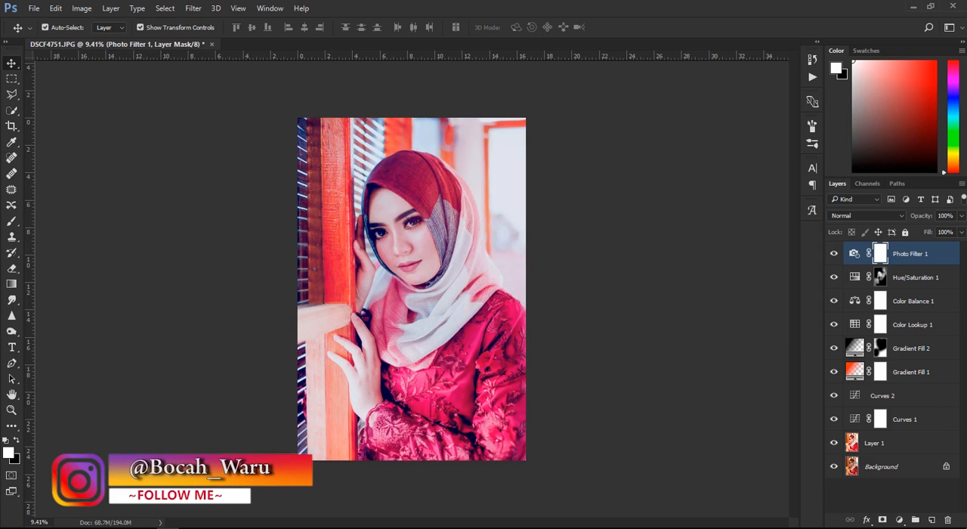
key("Delete")
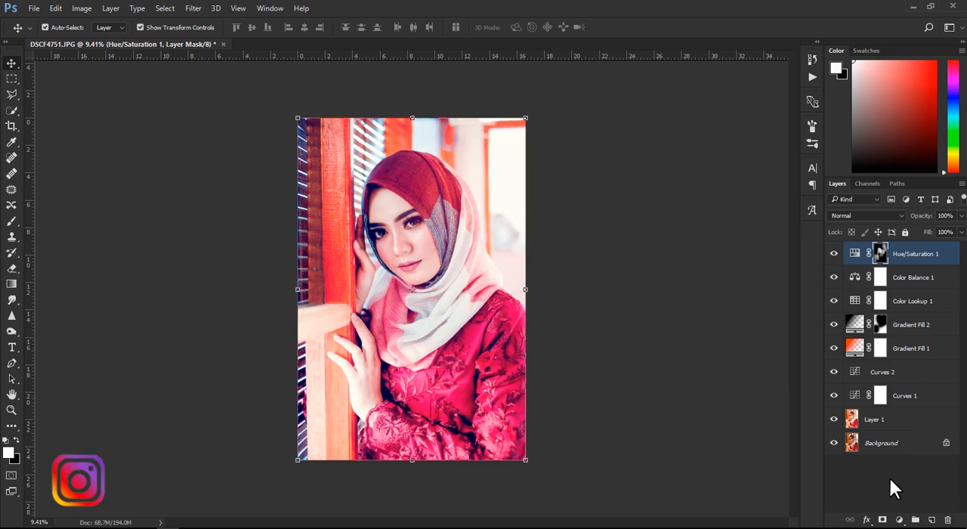
- Add a white-to-transparent radial Gradient Fill at 100% scale and move its glow to the upper-right edge of the photo
left_click(900, 520)
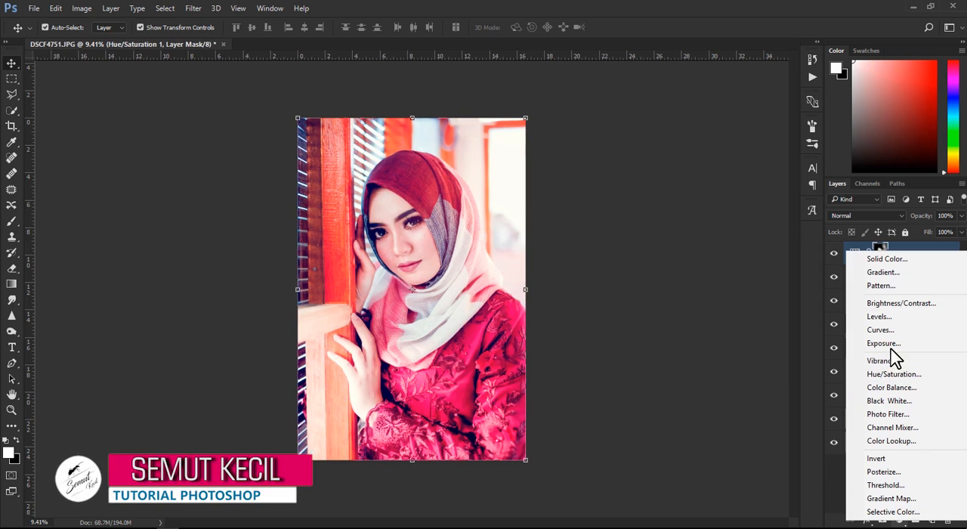
left_click(885, 273)
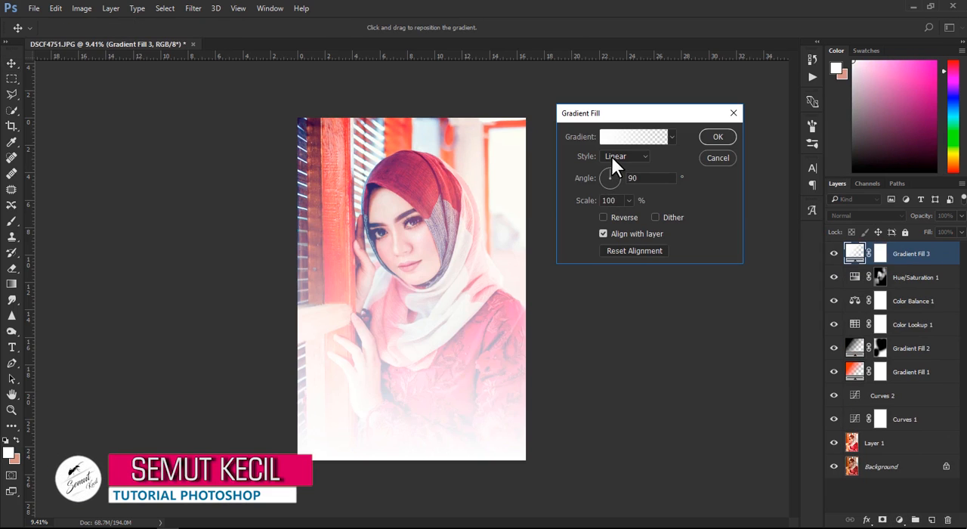
left_click(614, 159)
left_click(611, 176)
left_click_drag(388, 371, 521, 206)
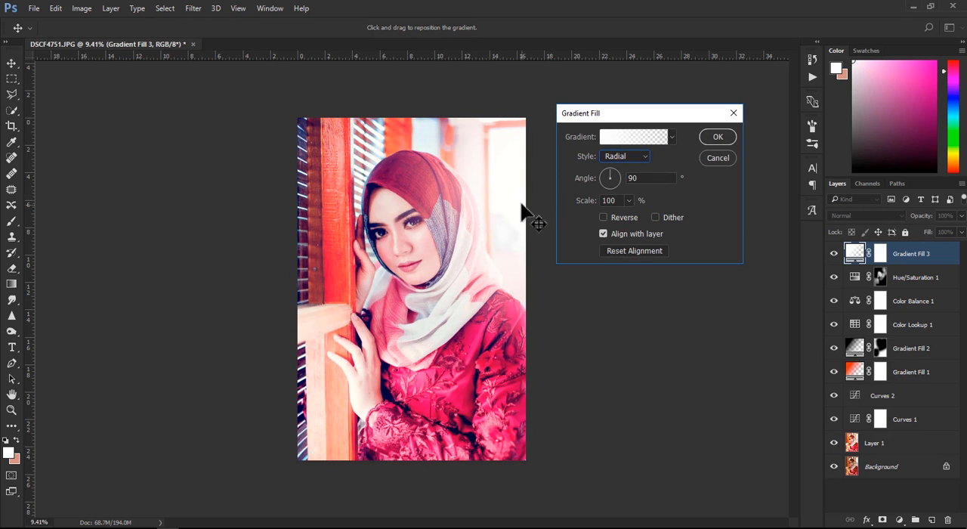
left_click(718, 137)
- Set the white gradient fill's blend mode to Screen and lower its opacity to 48%
left_click(876, 215)
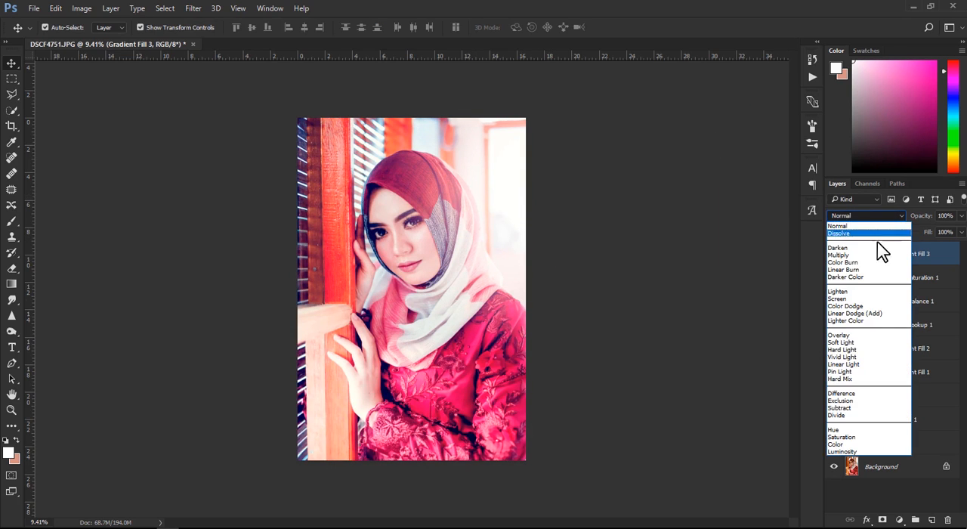
left_click(846, 301)
left_click_drag(917, 218, 797, 219)
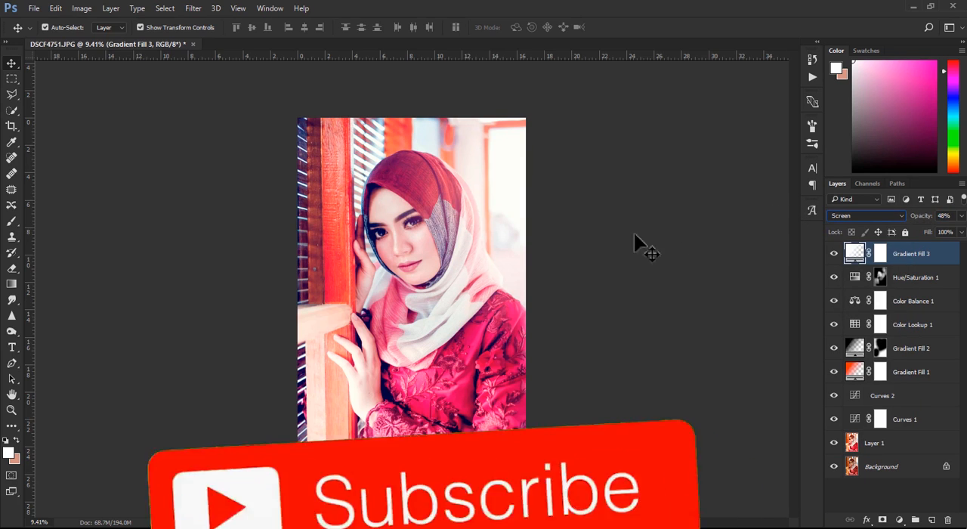
left_click(613, 246)
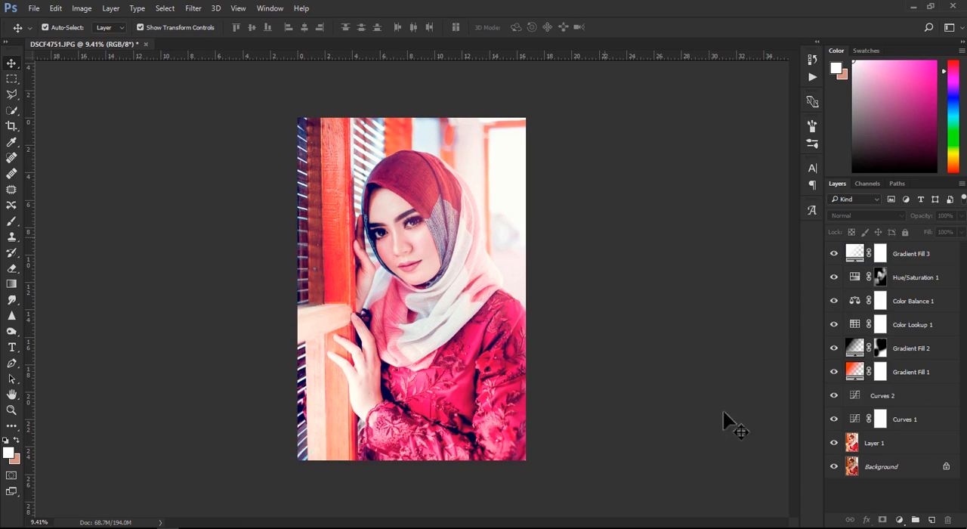
- Group all the layers from the white gradient fill down to Layer 1, leaving the Background outside
scroll(421, 259, "up", 3)
scroll(421, 259, "down", 3)
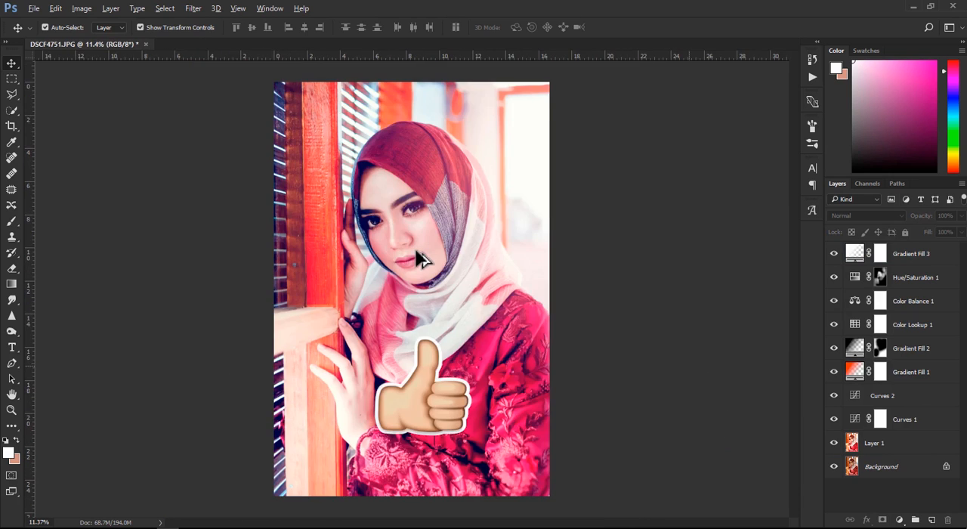
left_click(910, 254)
left_click(910, 423, "shift")
left_click(906, 447, "shift")
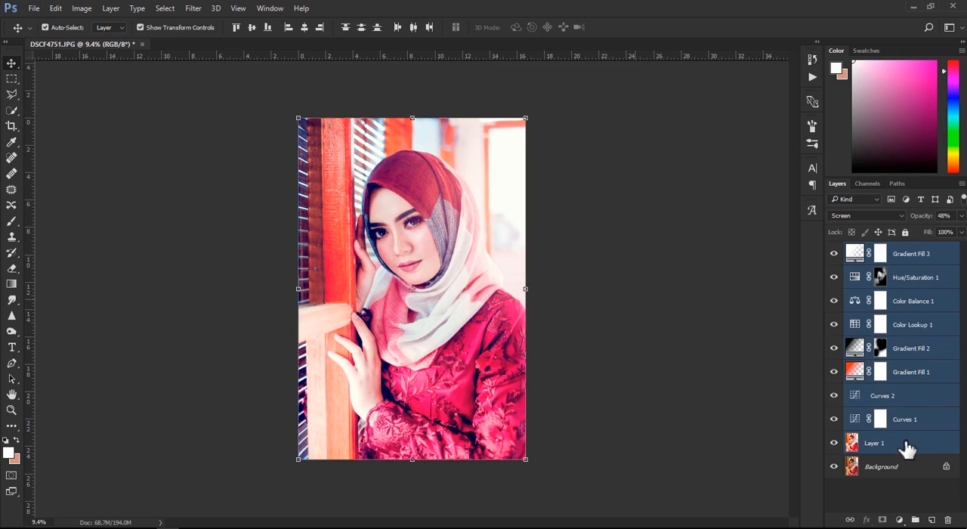
key("ctrl+g")
- Compare the original and graded portrait by hiding and showing the layer group, both at full view and closer in
left_click(833, 248)
left_click(833, 248)
left_click(834, 248)
left_click(834, 249)
left_click(678, 242)
scroll(518, 237, "up", 3)
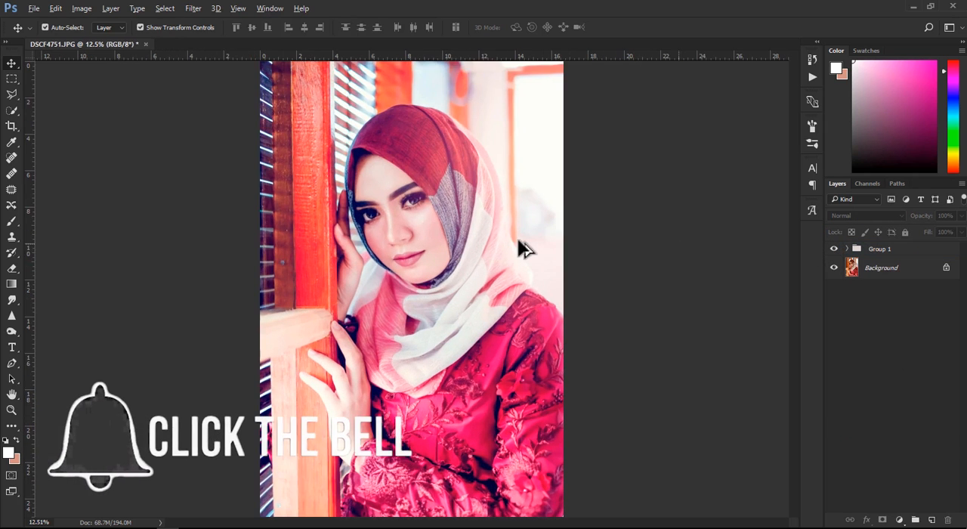
scroll(517, 238, "down", 2)
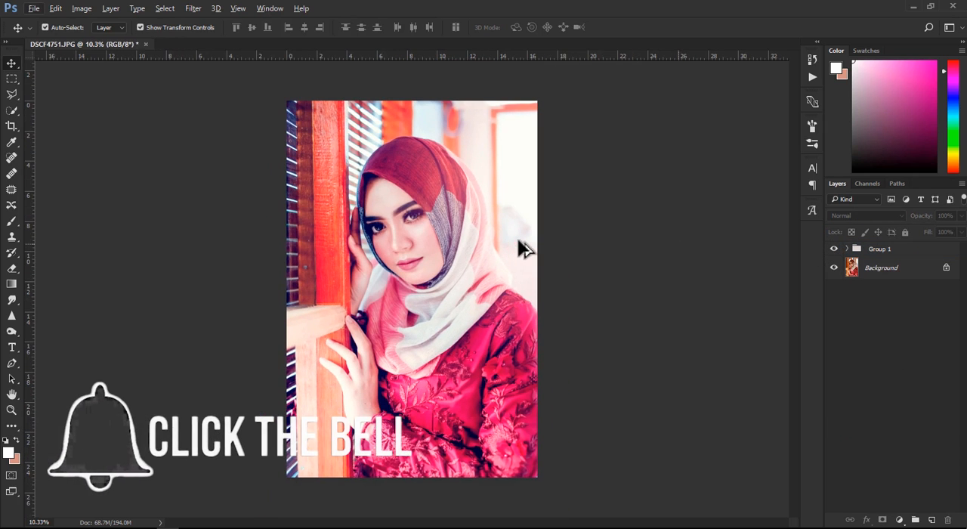
scroll(519, 241, "up", 2)
scroll(519, 241, "down", 3)
scroll(519, 241, "up", 2)
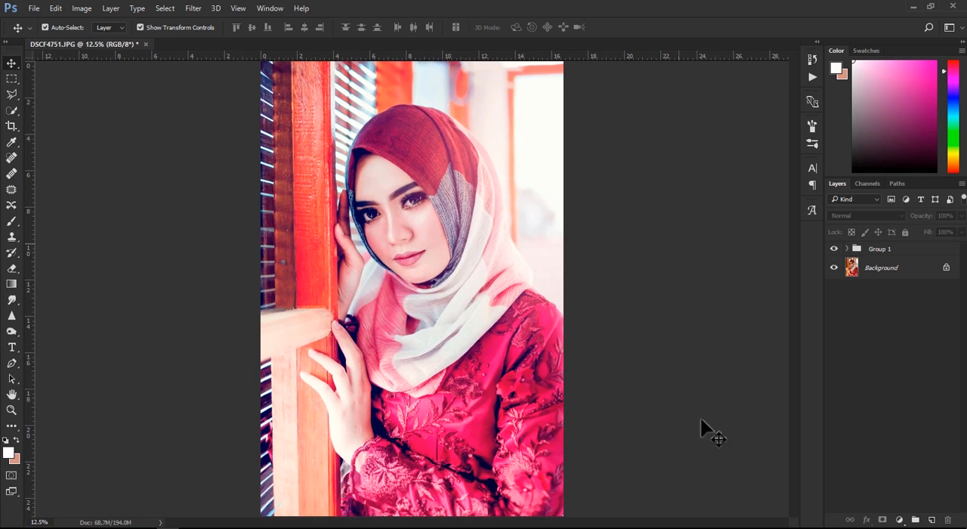
left_click(834, 249)
left_click(833, 249)
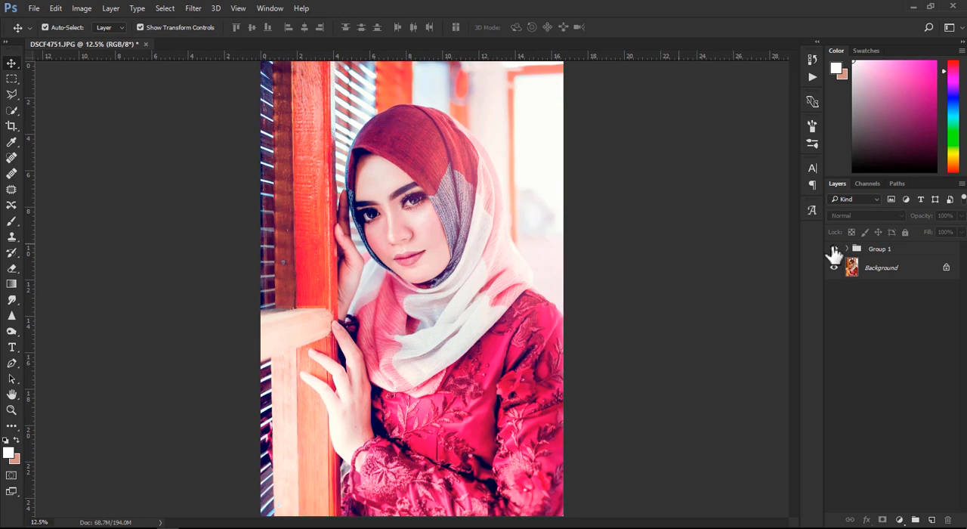
left_click(833, 249)
left_click(834, 249)
scroll(389, 257, "down", 1)
scroll(389, 261, "down", 1)
left_click(33, 8)
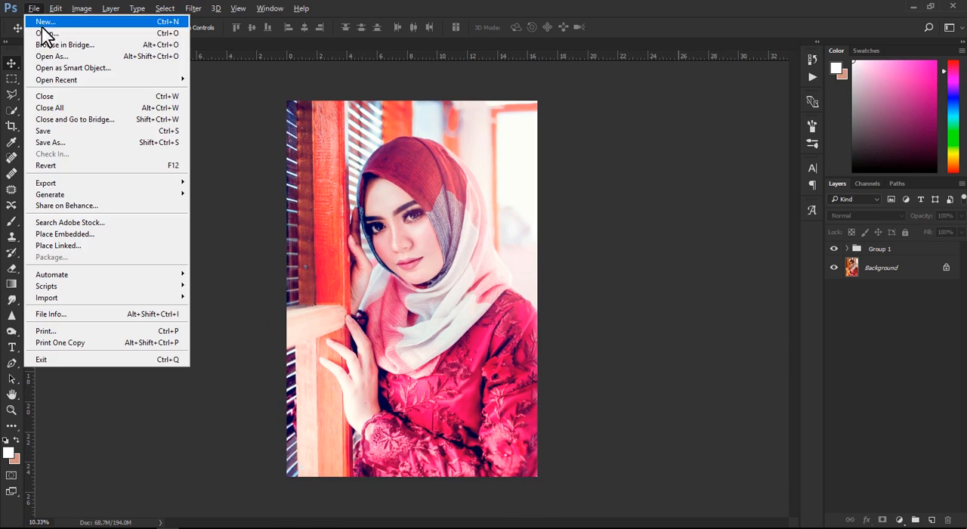
left_click(623, 246)
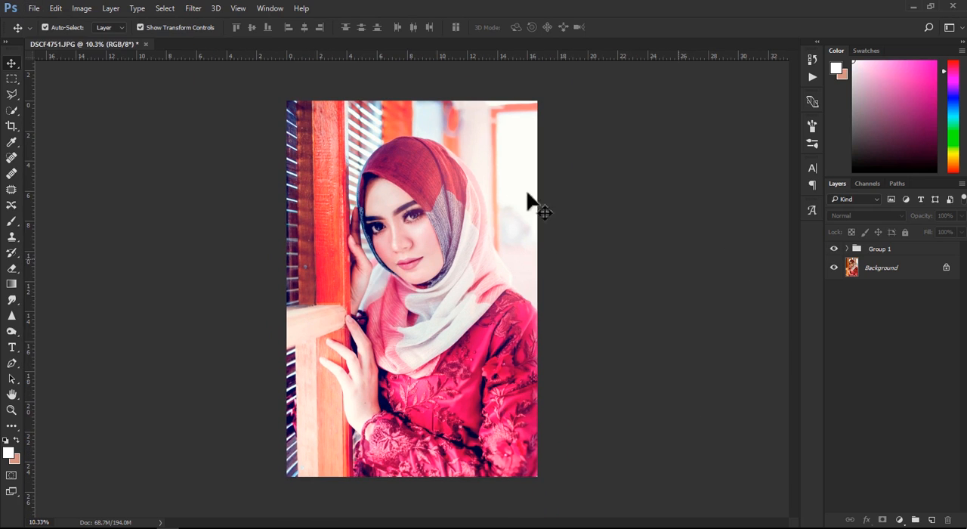